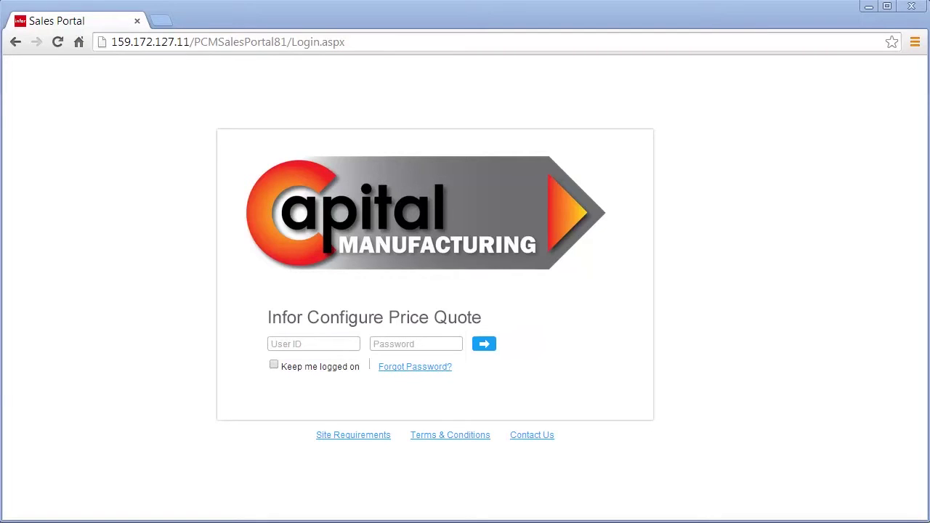
# - Sign in to the Sales Portal with the user's ID and password and start a new quote
pyautogui.click(273, 345)
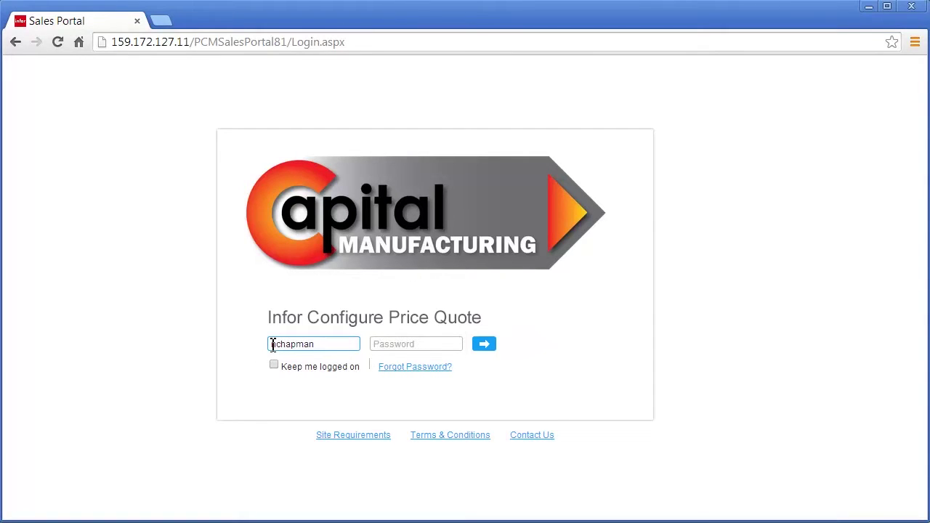
pyautogui.click(385, 341)
pyautogui.write('****')
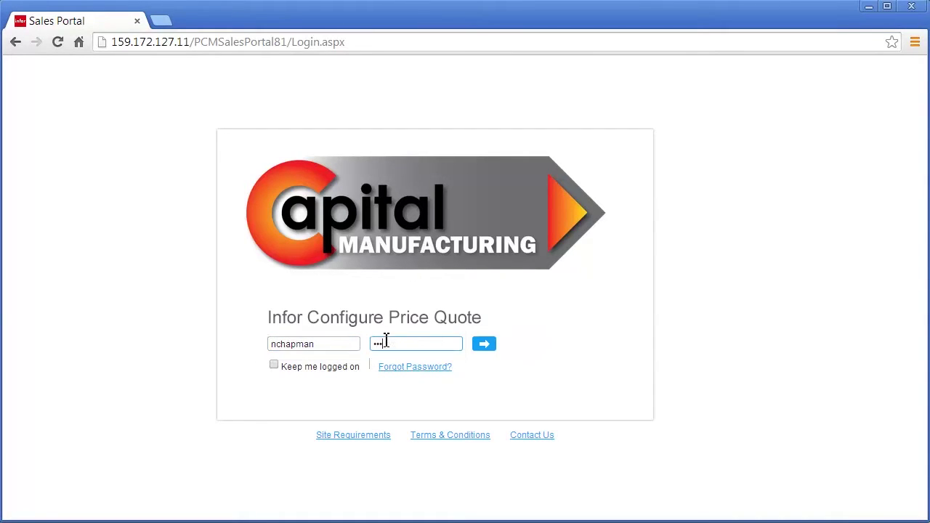
pyautogui.write('*')
pyautogui.click(480, 347)
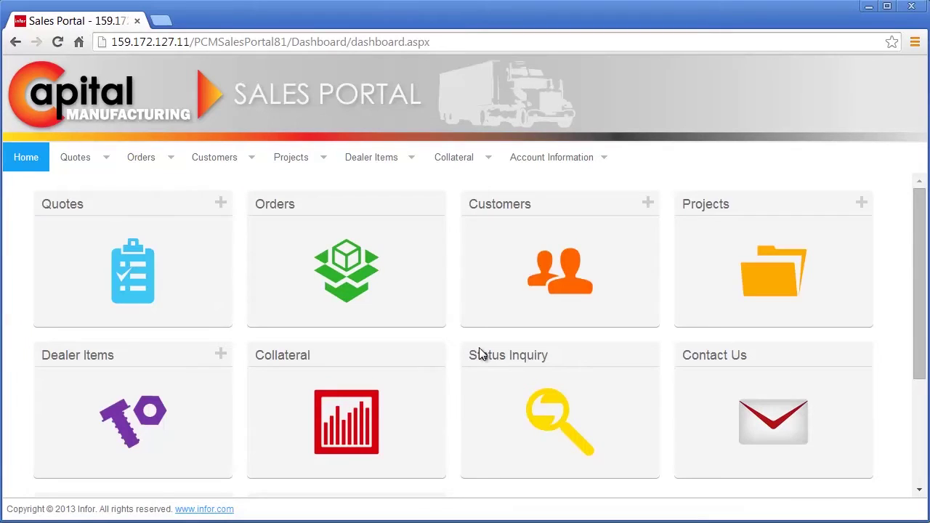
pyautogui.click(221, 204)
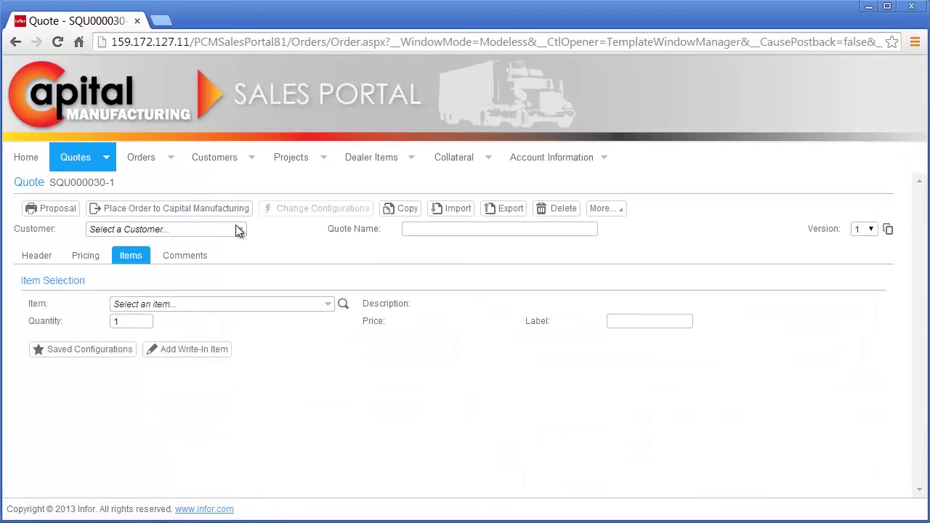
# - Choose Landscape Trucking as the customer and name the quote 'Replacement Fleet'
pyautogui.click(239, 228)
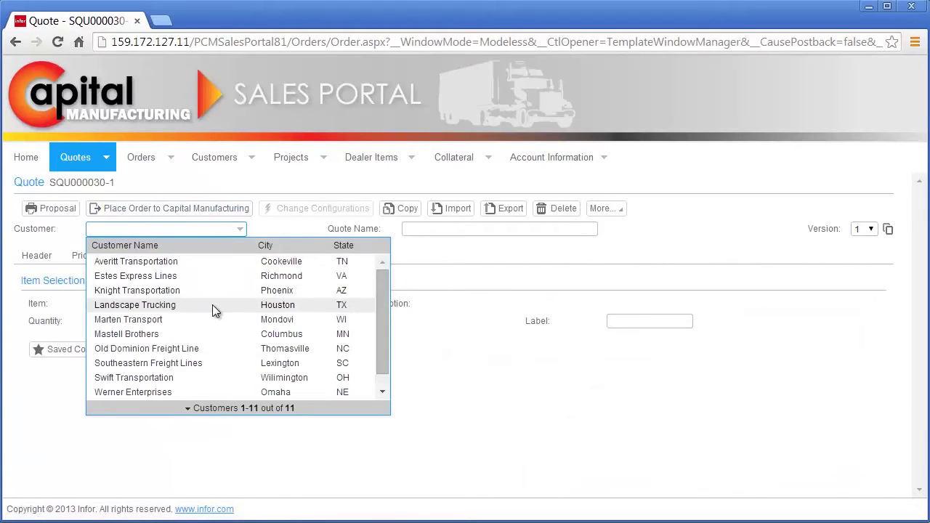
pyautogui.click(212, 304)
pyautogui.click(418, 230)
pyautogui.write('Replacement Fleet')
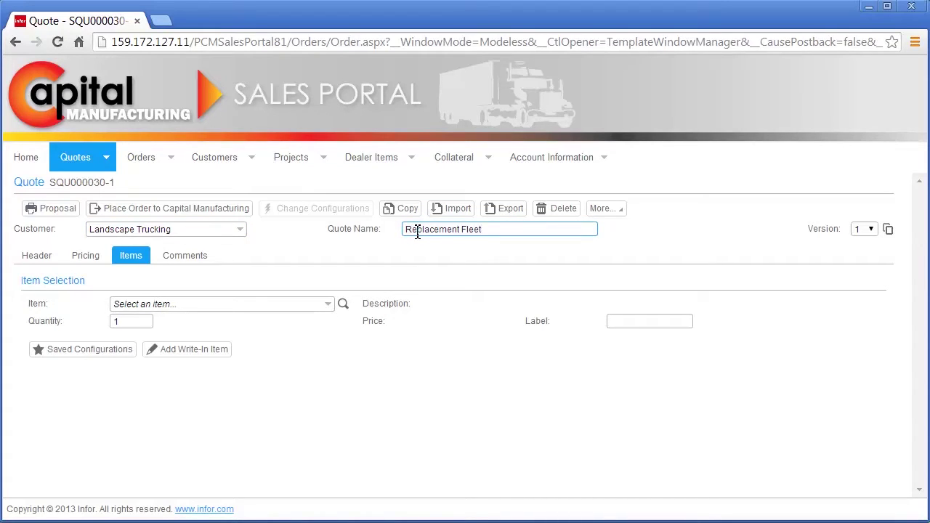
# - Quote 20 Semi-Trailers and open their configuration
pyautogui.click(292, 302)
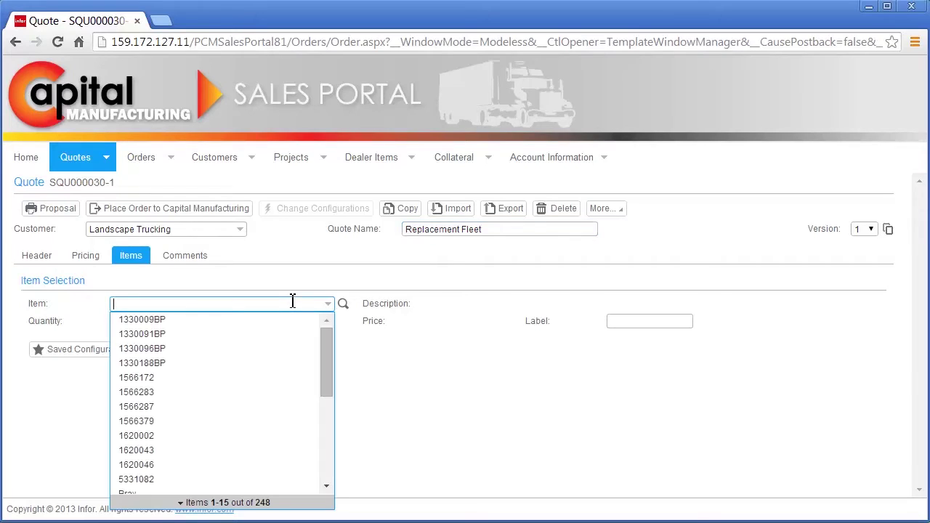
pyautogui.write('semi-')
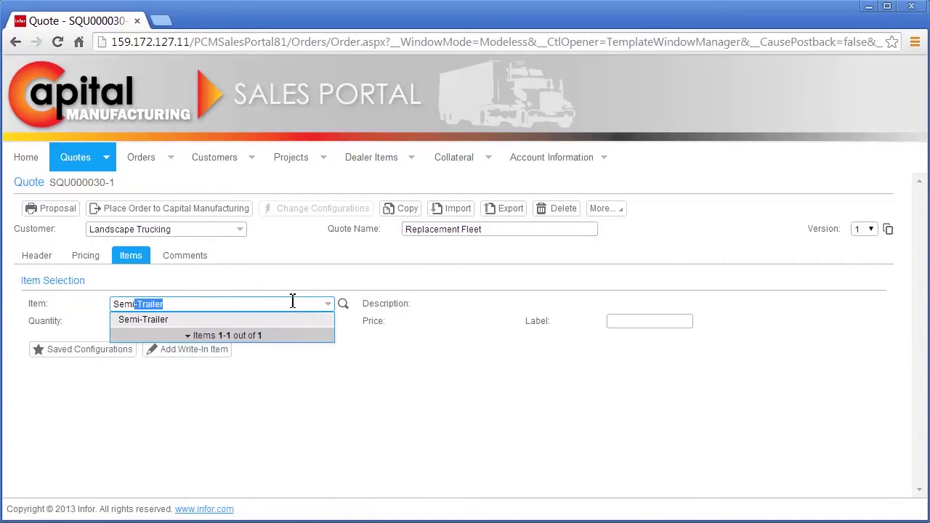
pyautogui.press('Return')
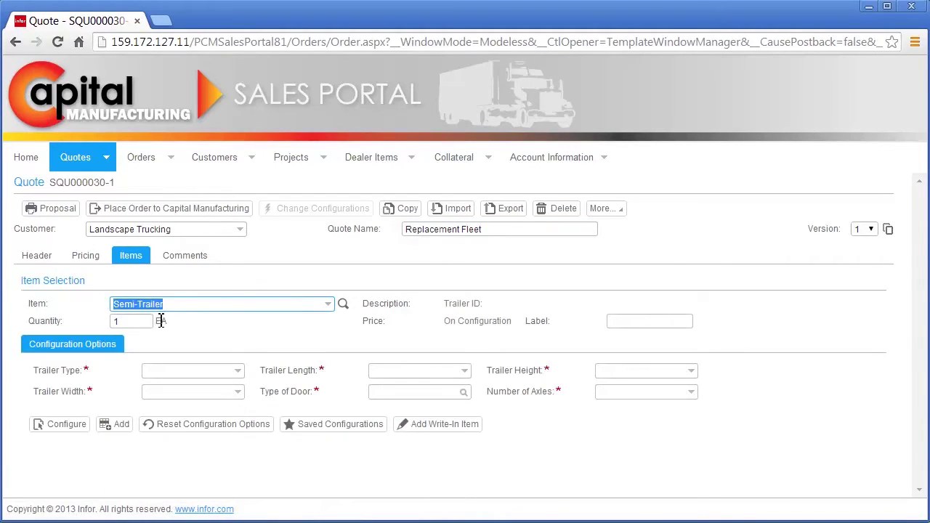
pyautogui.click(113, 323)
pyautogui.write('20')
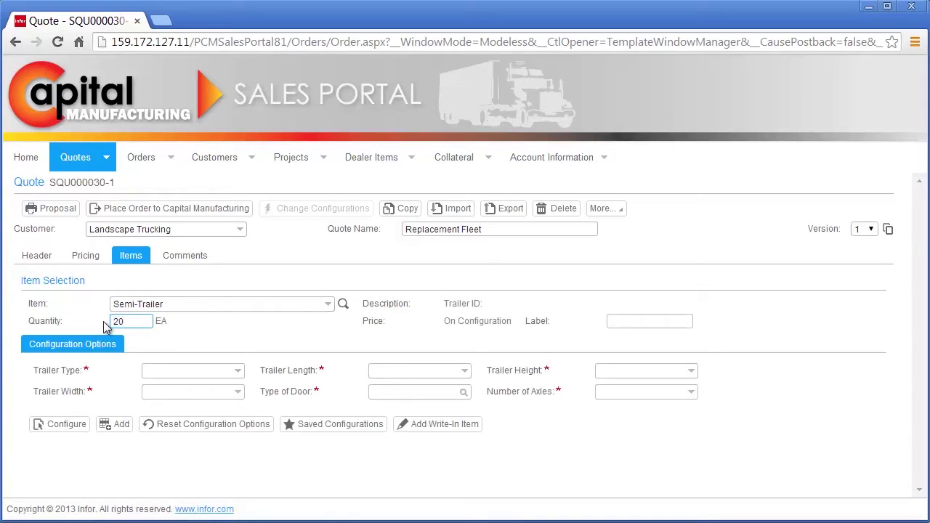
pyautogui.click(69, 430)
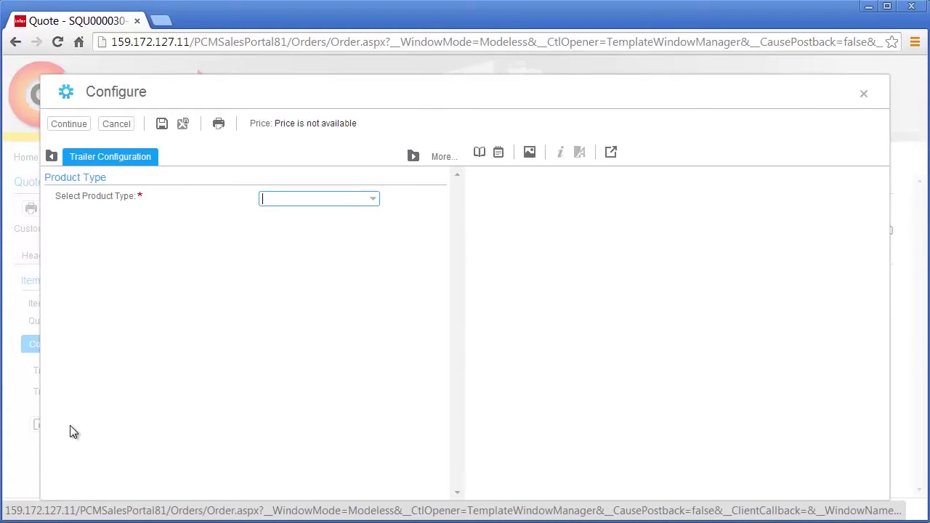
# - Configure an Aluminum Sheet & Post trailer 40' long, 10'2" high and 98" wide
pyautogui.click(373, 200)
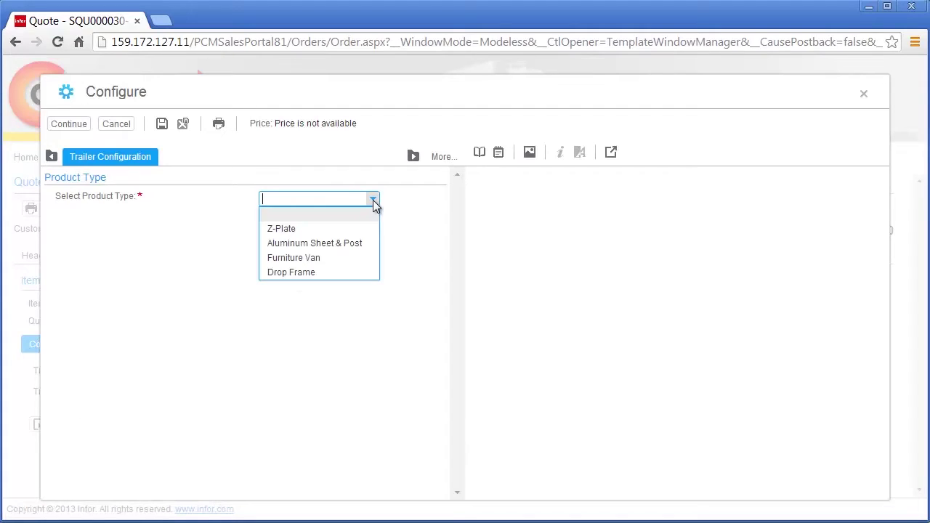
pyautogui.click(369, 244)
pyautogui.click(302, 252)
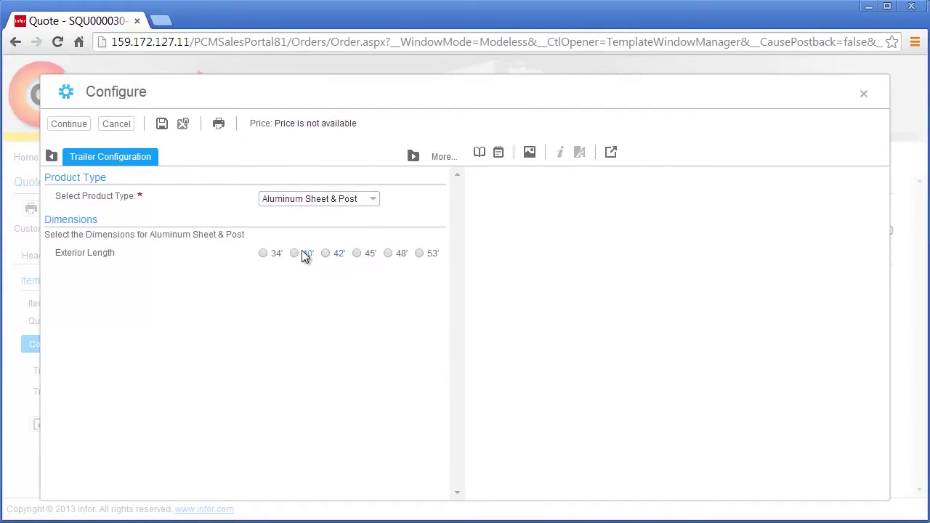
pyautogui.click(320, 283)
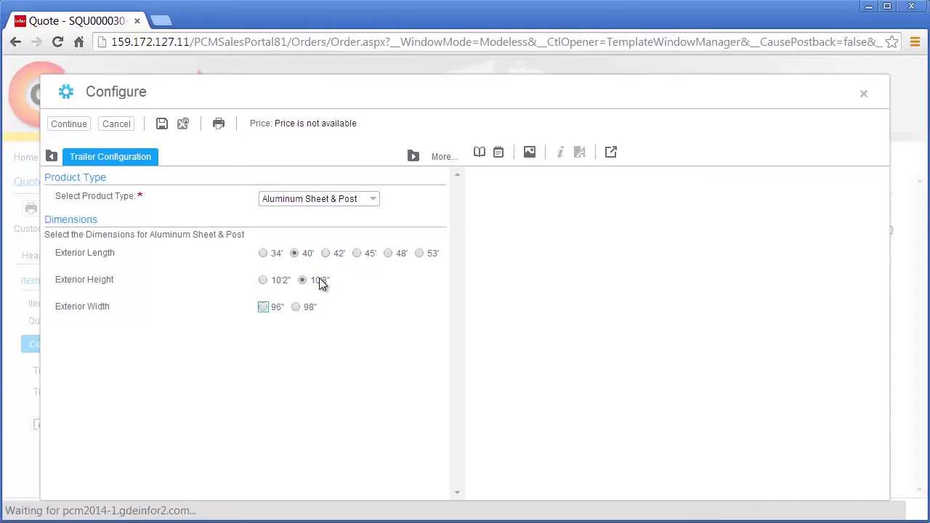
pyautogui.click(360, 254)
pyautogui.click(316, 278)
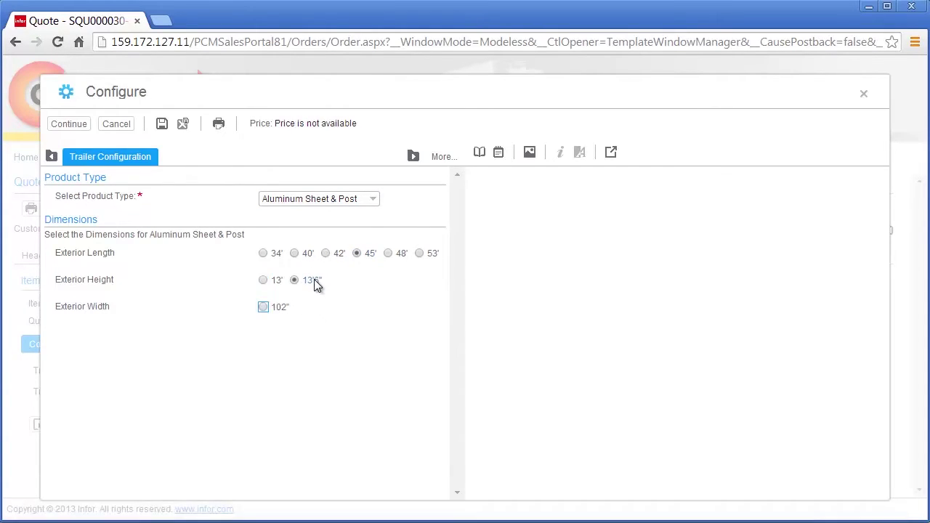
pyautogui.click(308, 261)
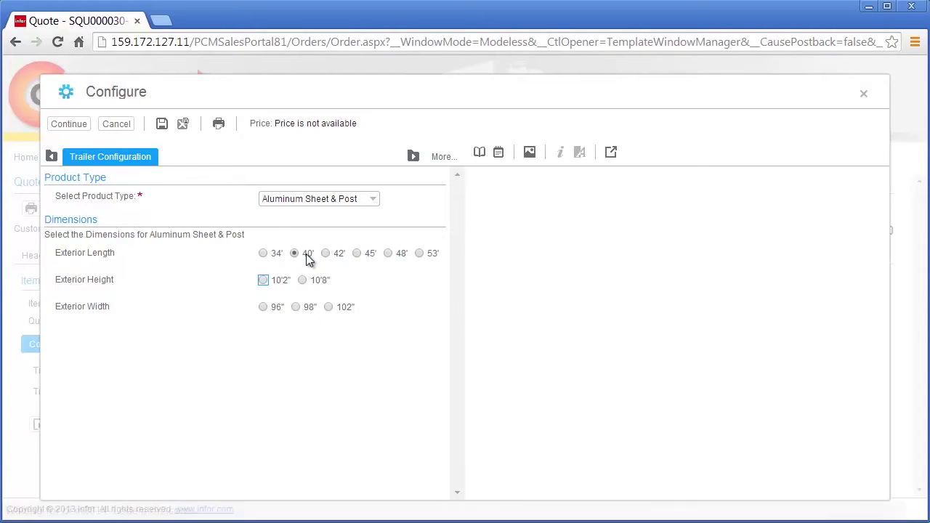
pyautogui.click(279, 281)
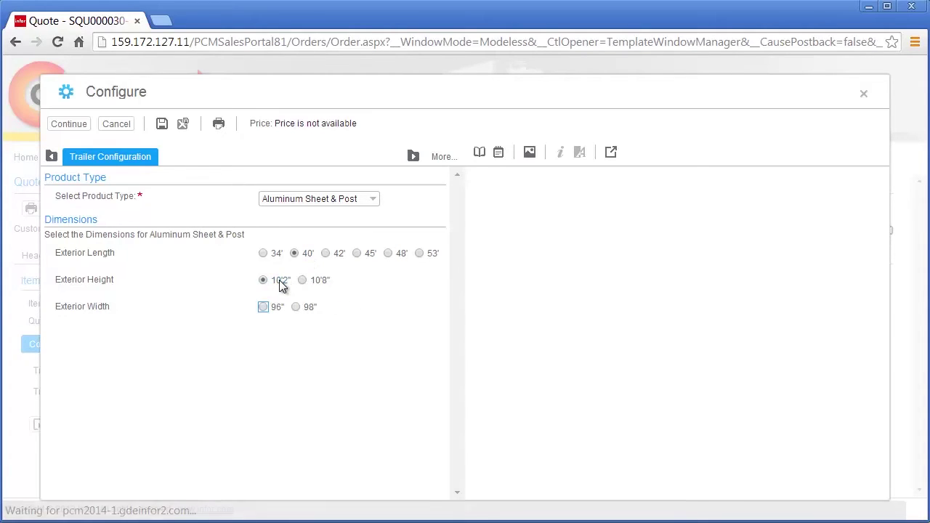
pyautogui.click(307, 305)
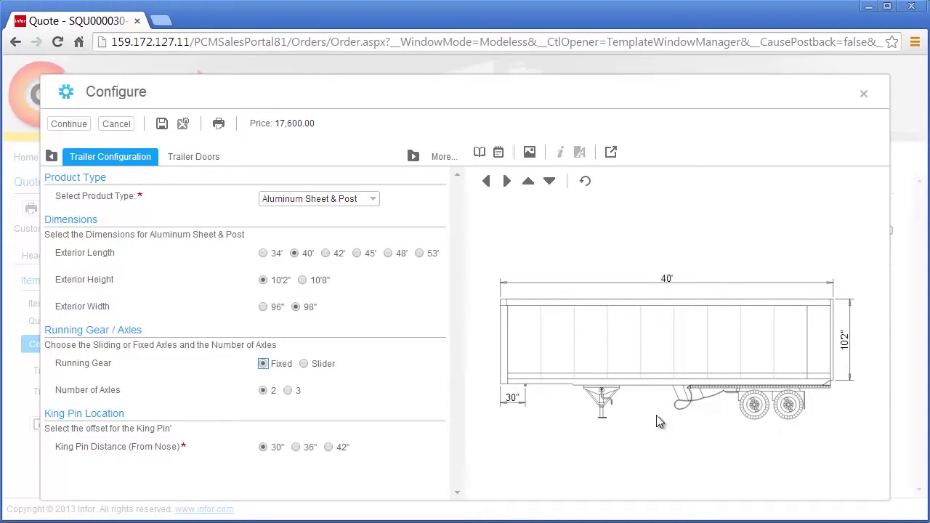
# - Give the trailer three axles, accept the compatibility notice, and set a 36" kingpin offset
pyautogui.click(288, 390)
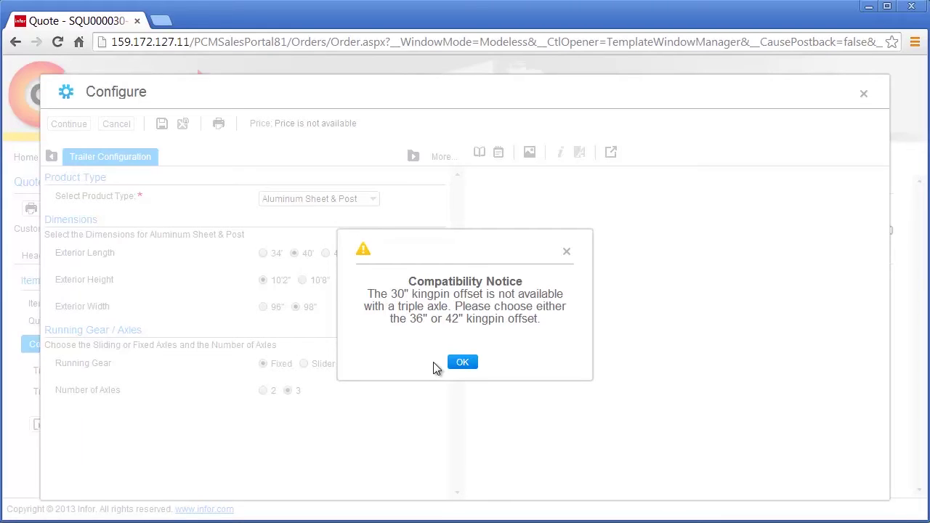
pyautogui.click(462, 363)
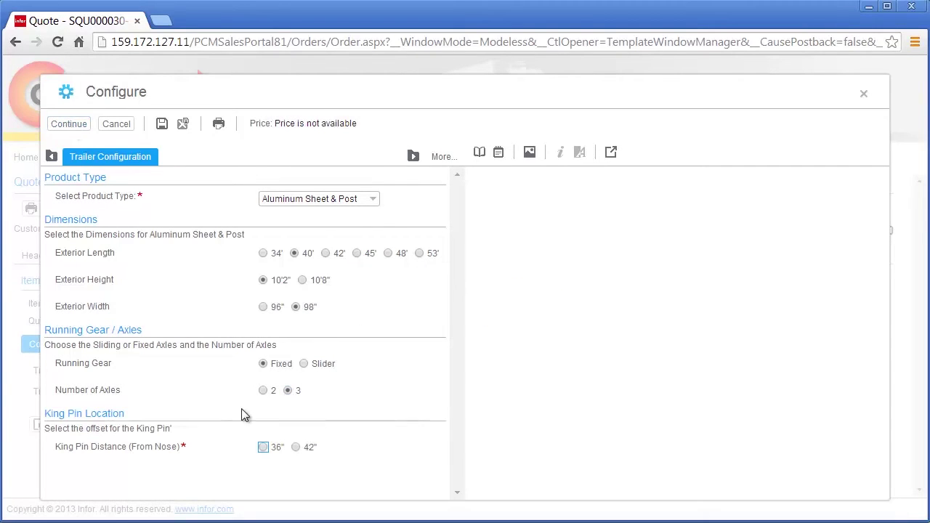
pyautogui.click(264, 446)
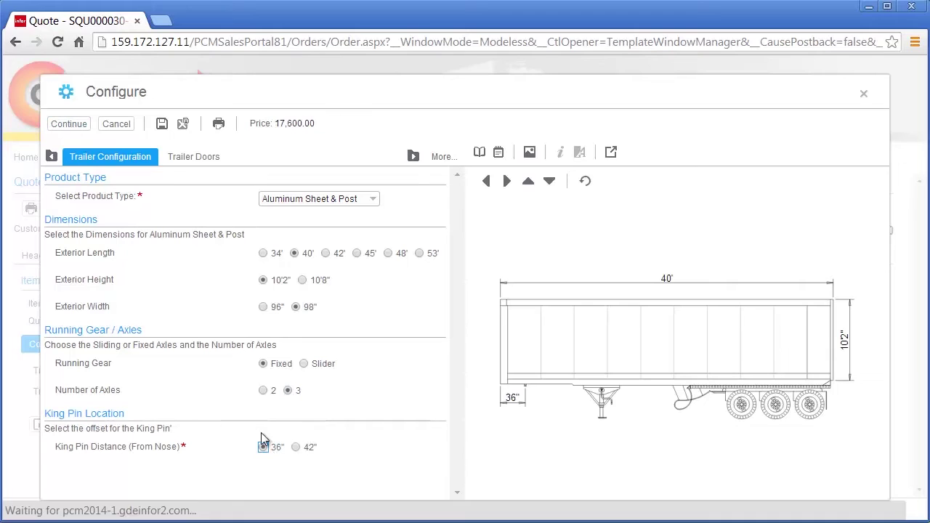
pyautogui.click(204, 159)
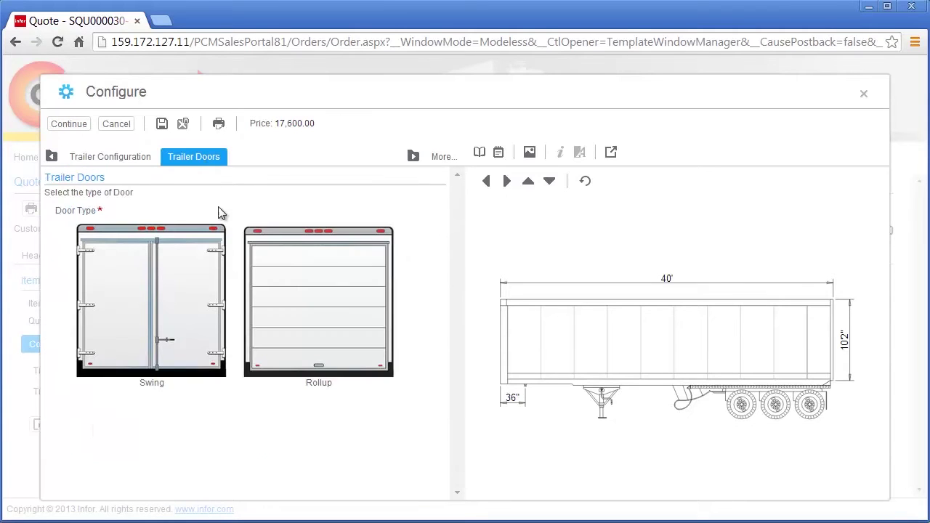
# - Choose a rollup door and translucent roof, with 12" crossmember and 16" post spacing
pyautogui.click(293, 298)
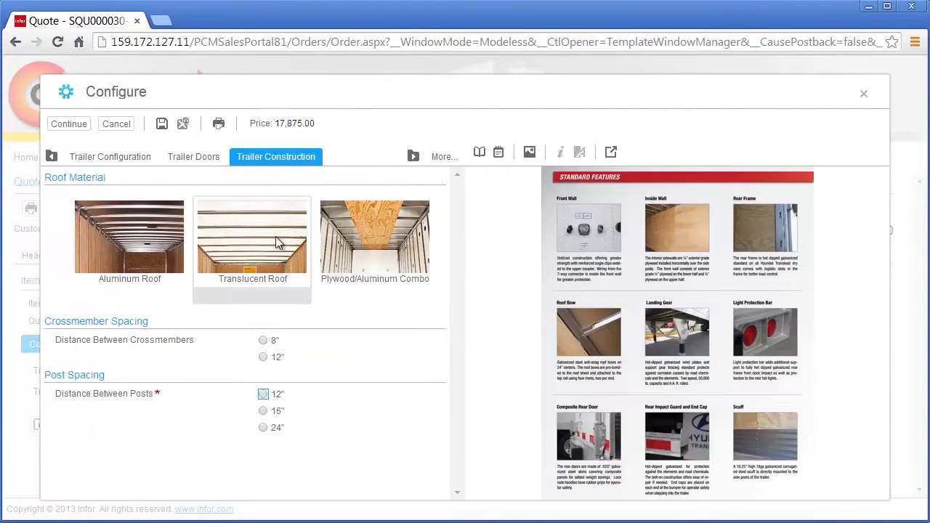
pyautogui.click(270, 230)
pyautogui.click(266, 356)
pyautogui.click(269, 395)
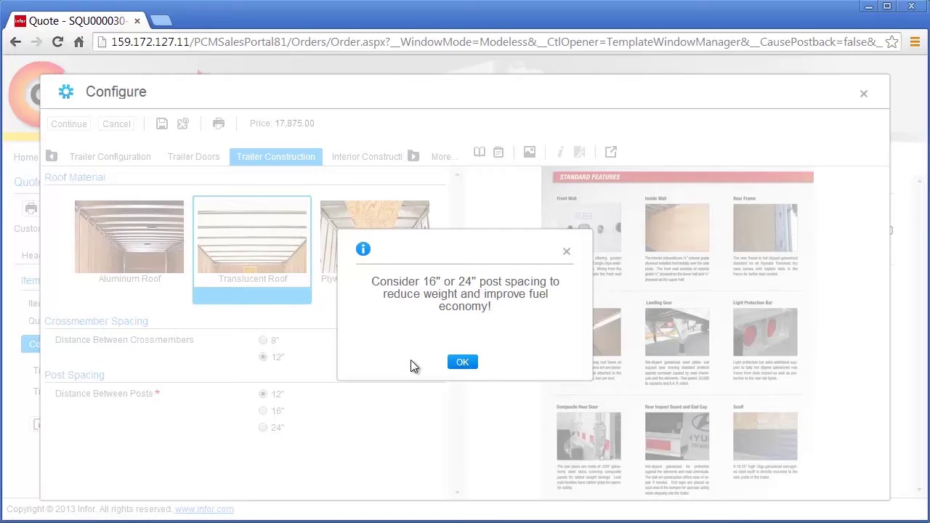
pyautogui.click(462, 361)
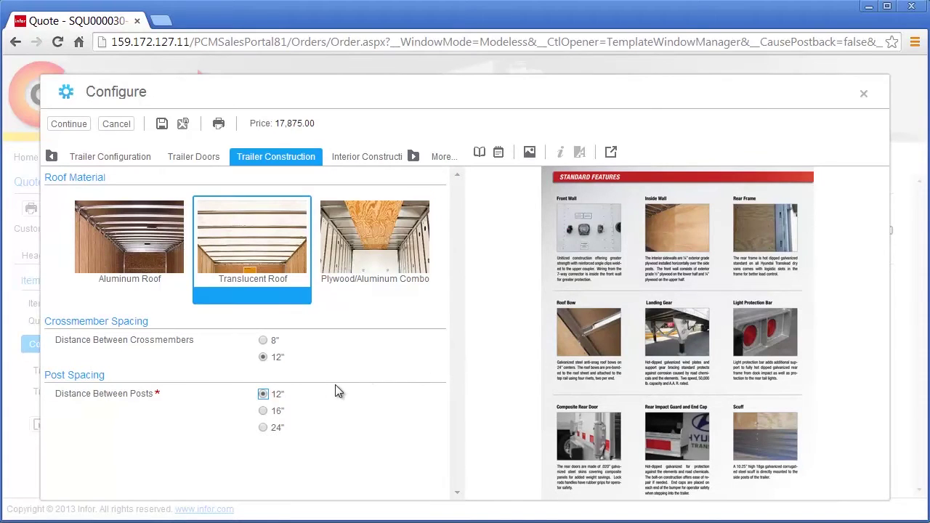
pyautogui.click(275, 410)
pyautogui.click(385, 156)
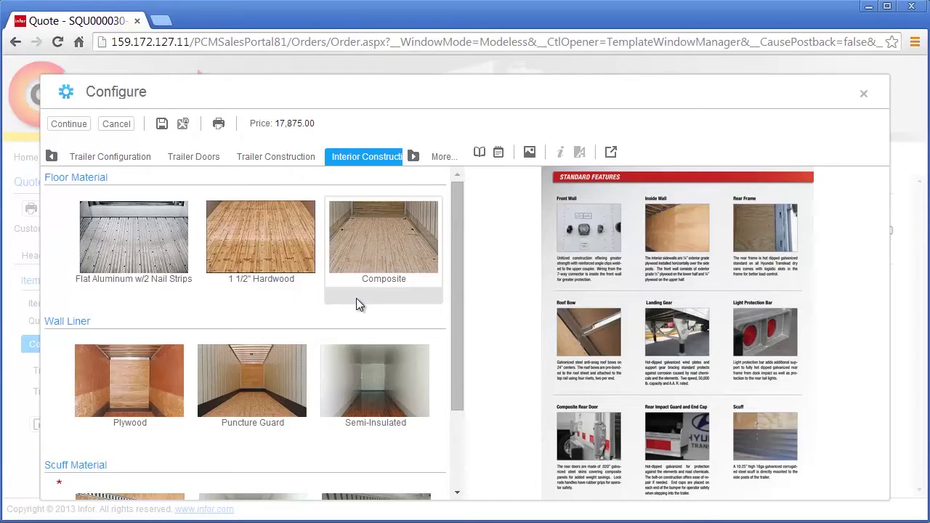
# - Select 1 1/2" Hardwood floor, Plywood wall liner and Corrugated Steel x 12" High scuff
pyautogui.click(285, 260)
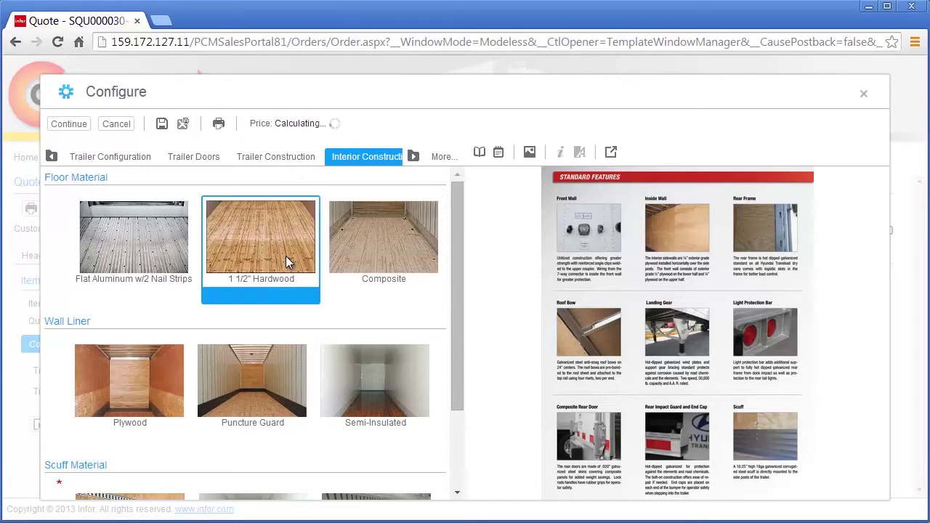
pyautogui.scroll(-3, 286, 256)
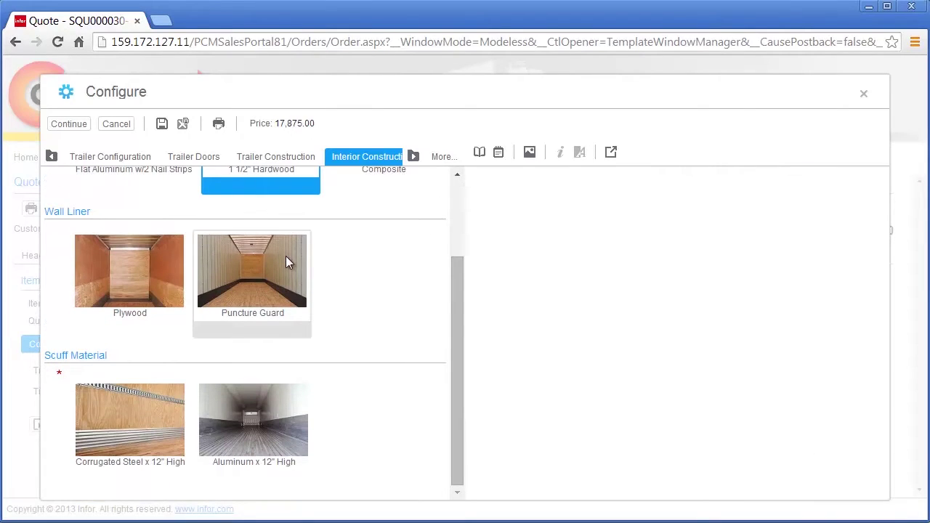
pyautogui.click(148, 262)
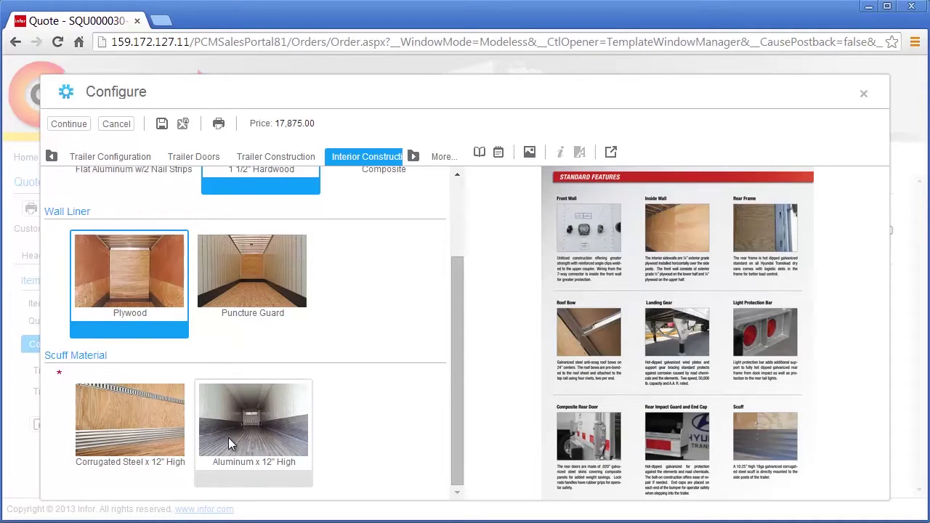
pyautogui.click(148, 434)
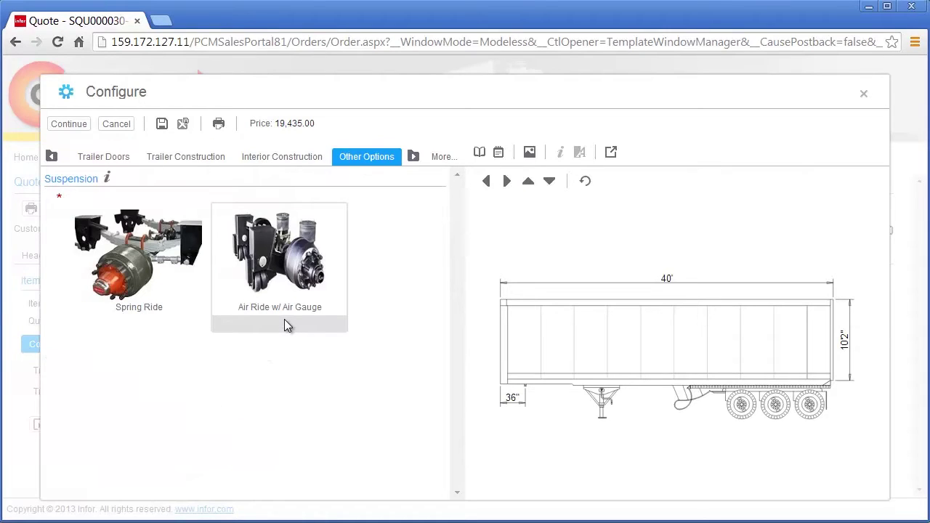
# - Read the INTRAAX suspension brochure, then select Air Ride w/ Air Gauge suspension
pyautogui.click(106, 178)
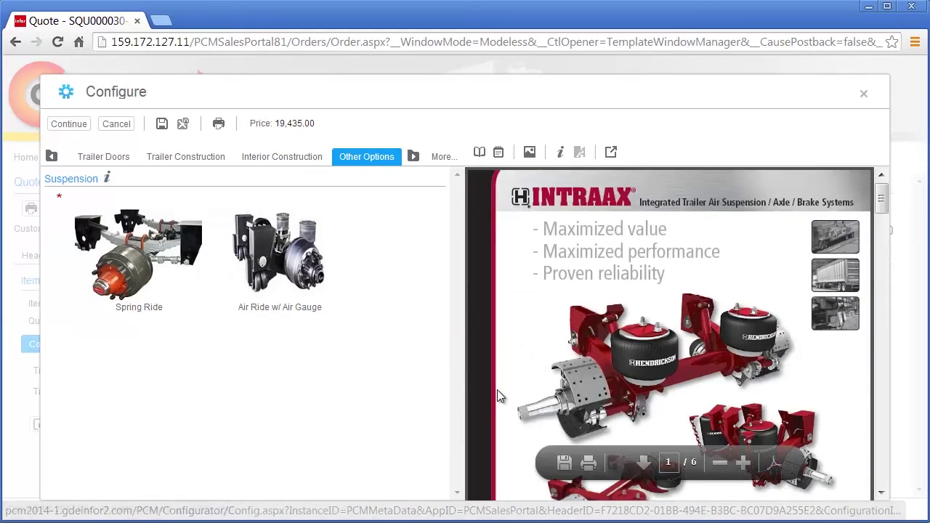
pyautogui.scroll(-5, 498, 395)
pyautogui.scroll(-5, 499, 394)
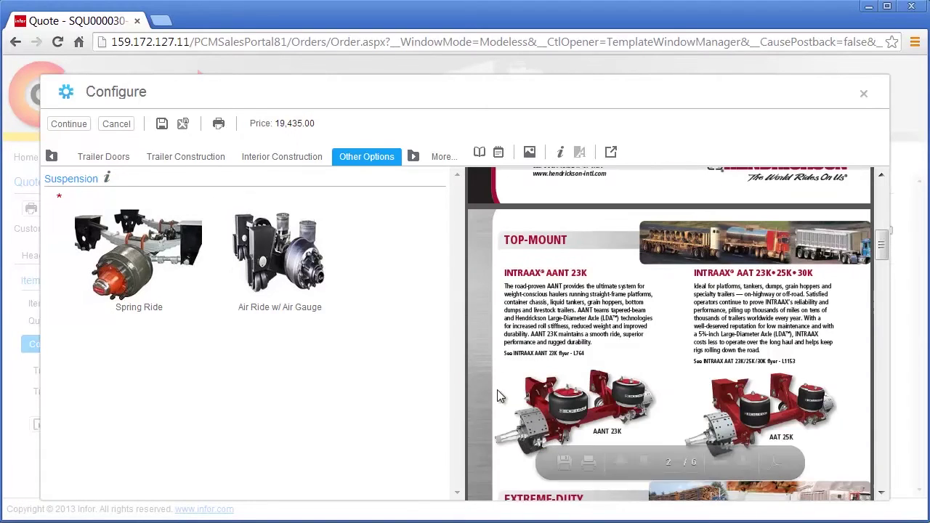
pyautogui.scroll(-3, 498, 395)
pyautogui.scroll(-5, 498, 395)
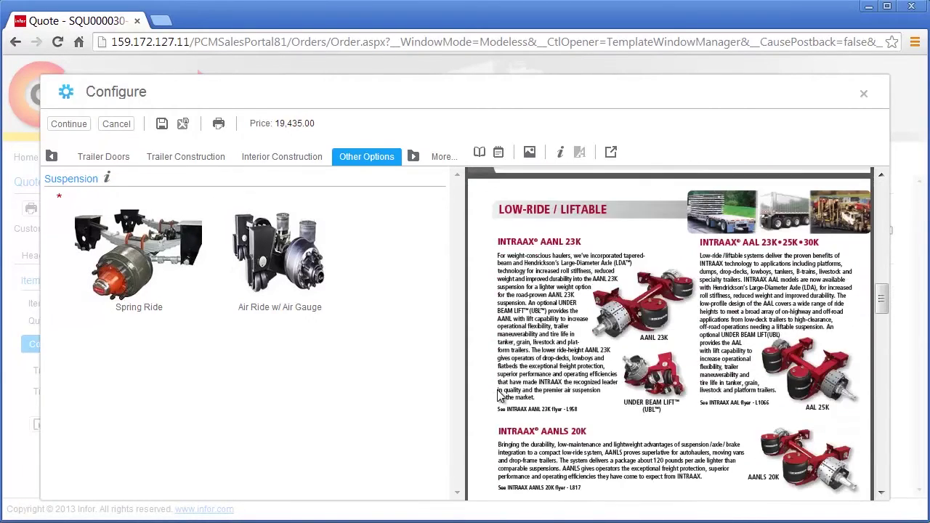
pyautogui.click(314, 280)
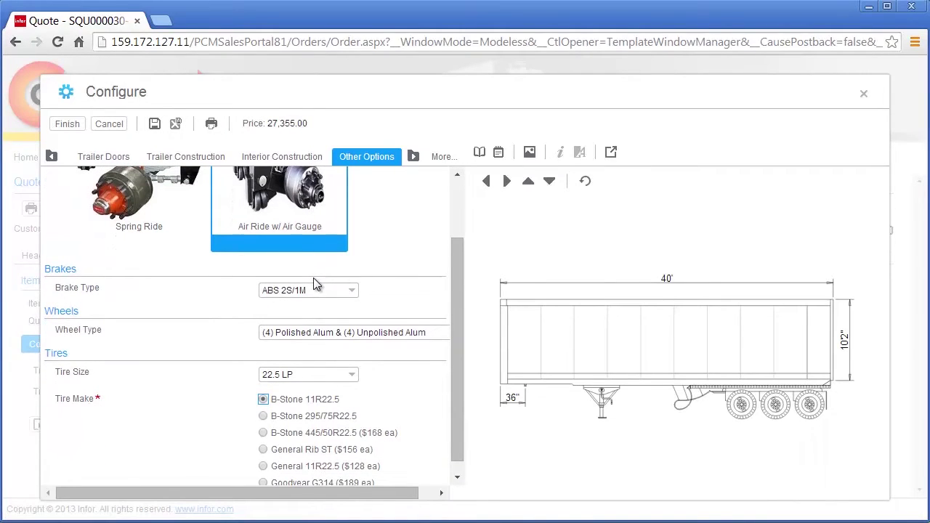
# - Review the price breakdown, then switch the door to Swing for a 27,450.00 MSRP
pyautogui.click(498, 154)
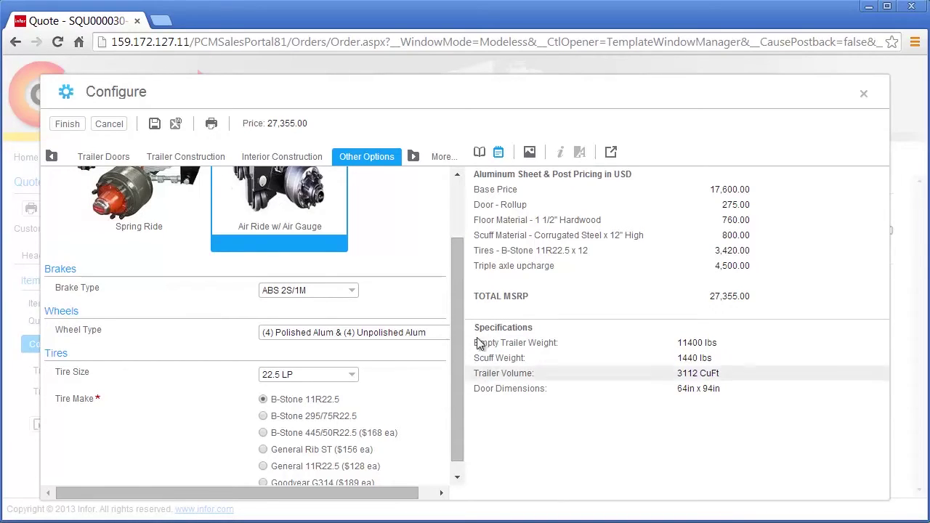
pyautogui.click(480, 154)
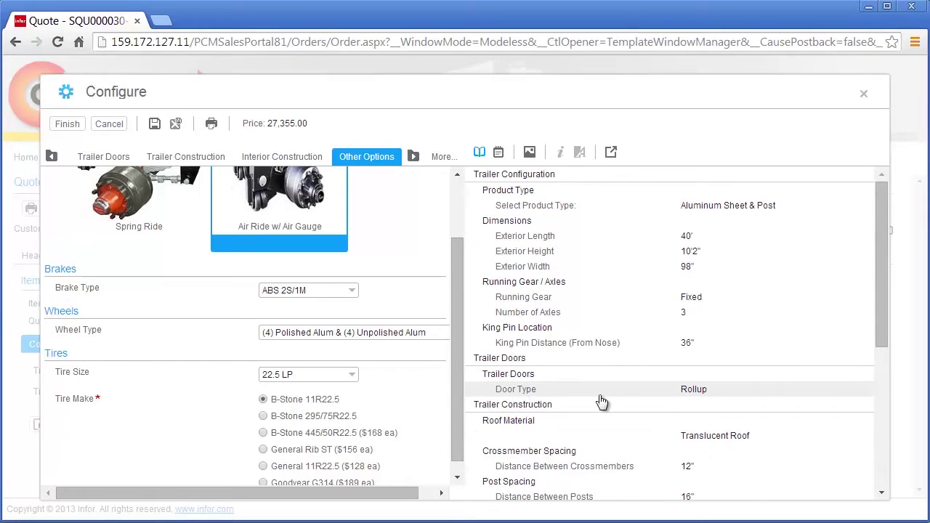
pyautogui.click(655, 398)
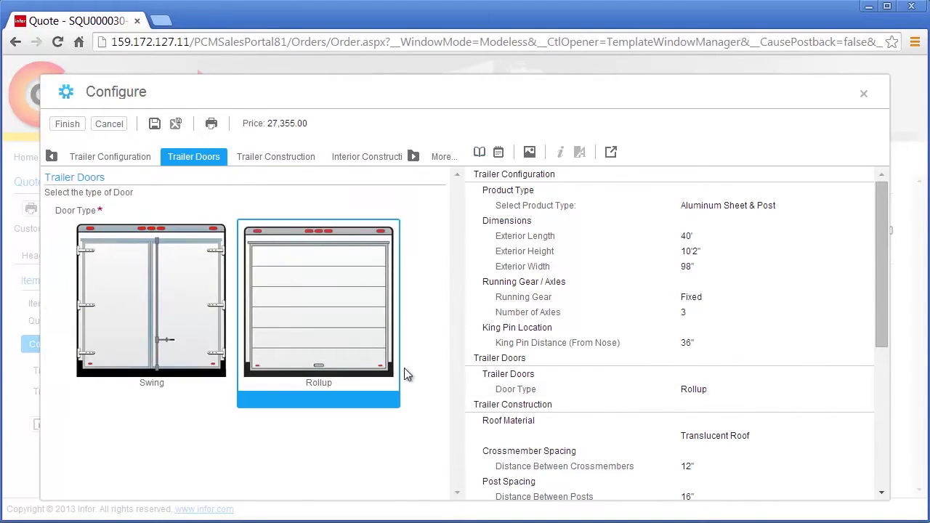
pyautogui.click(161, 364)
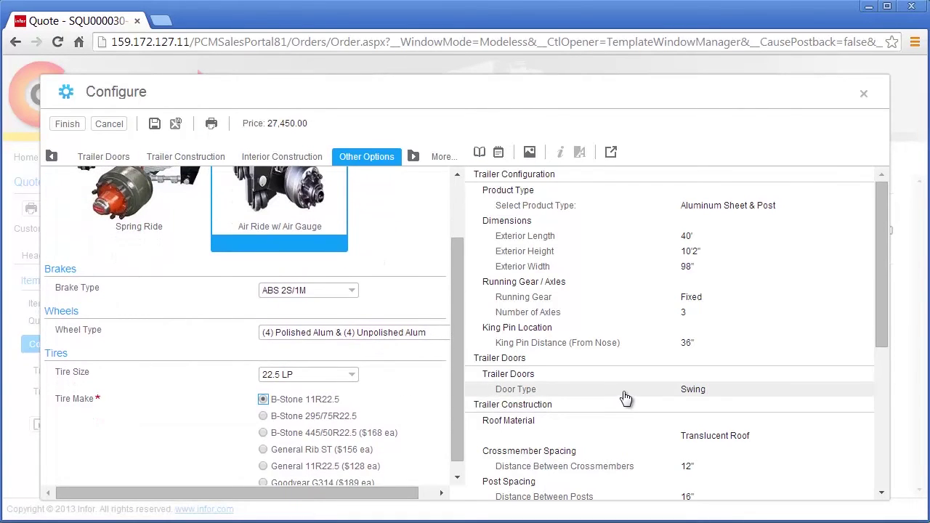
pyautogui.click(498, 152)
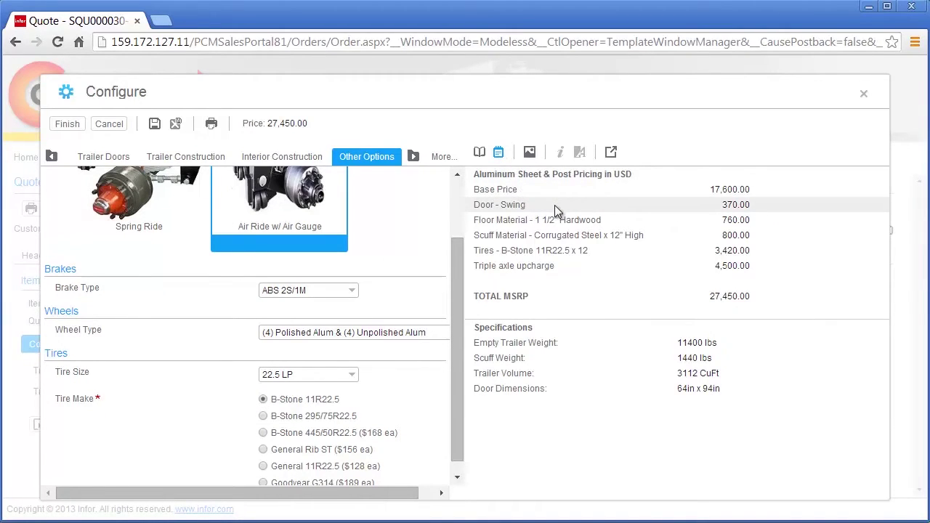
# - Finish the configuration and check the trailer drawing on quote line 1
pyautogui.click(67, 124)
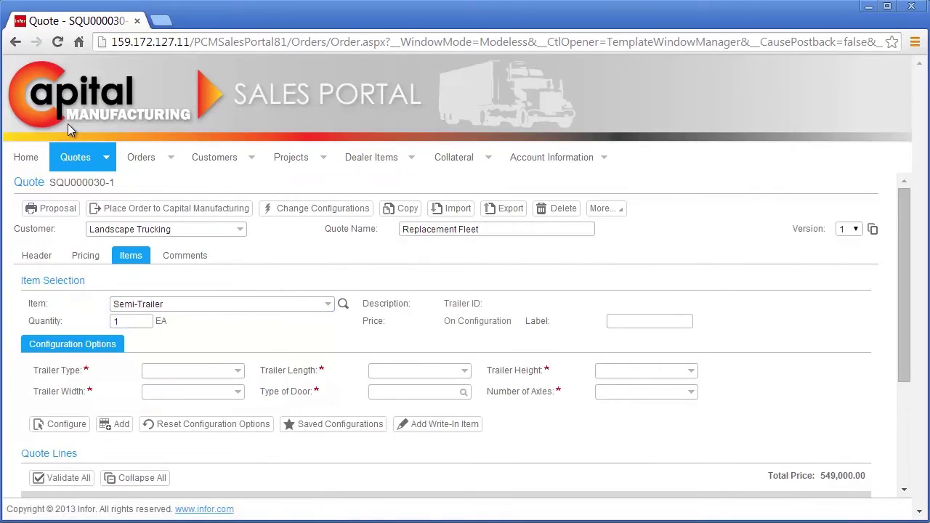
pyautogui.scroll(-3, 251, 329)
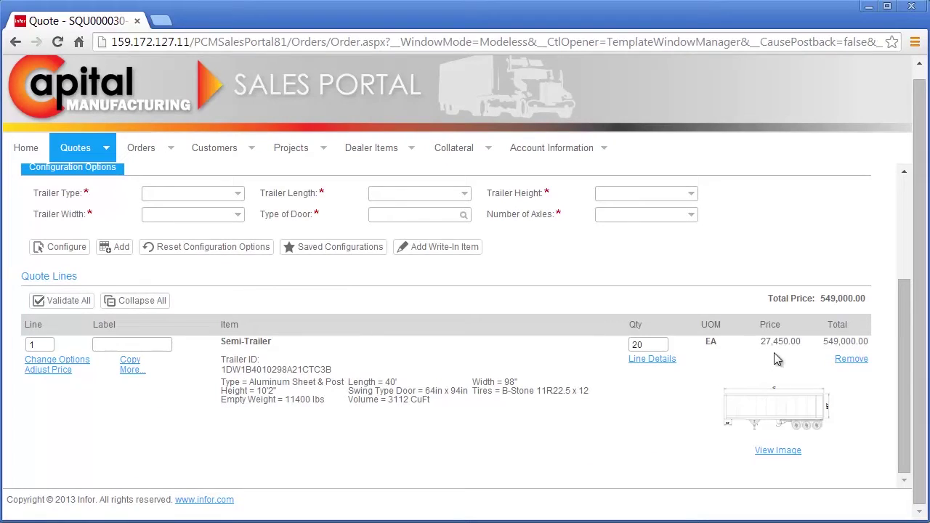
pyautogui.click(779, 450)
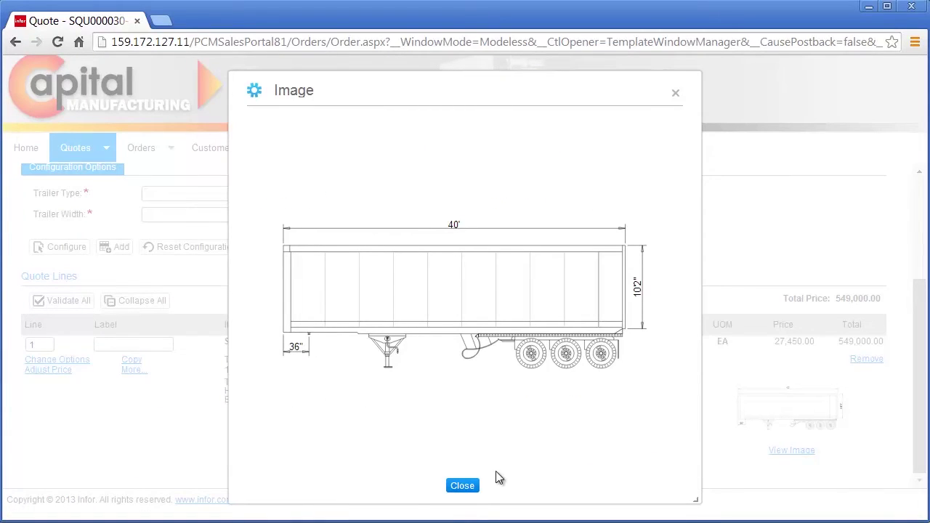
pyautogui.click(471, 485)
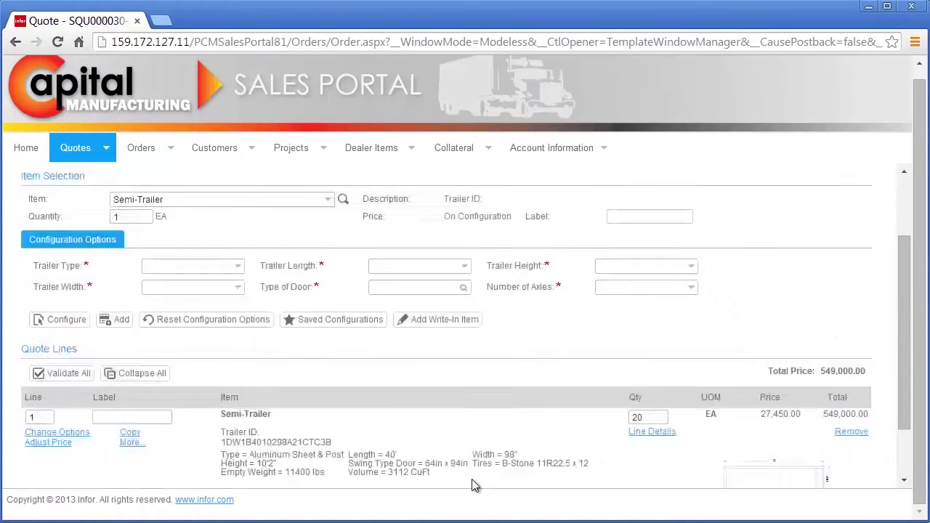
# - Set up 5 Z-Plate trailers, 48' × 10'2" × 98", with Swing doors and 3 axles
pyautogui.doubleClick(118, 321)
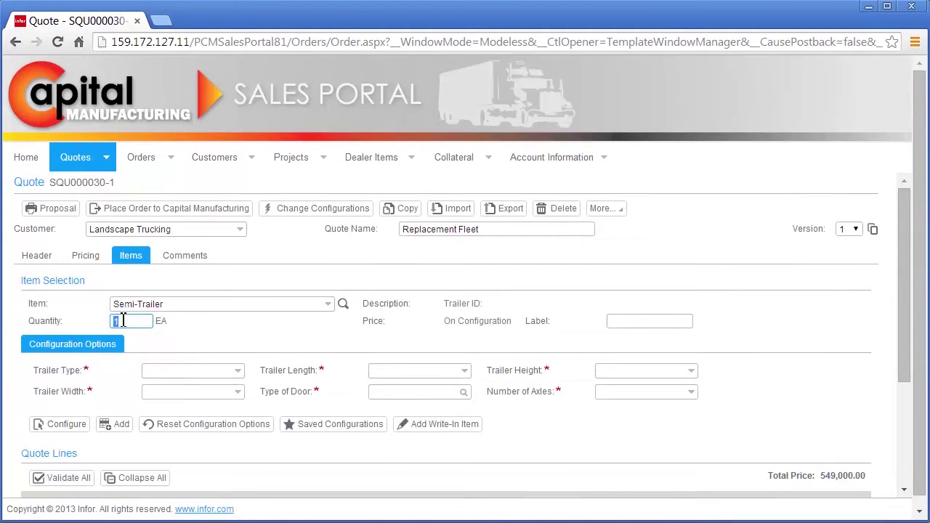
pyautogui.write('5')
pyautogui.click(234, 374)
pyautogui.click(221, 399)
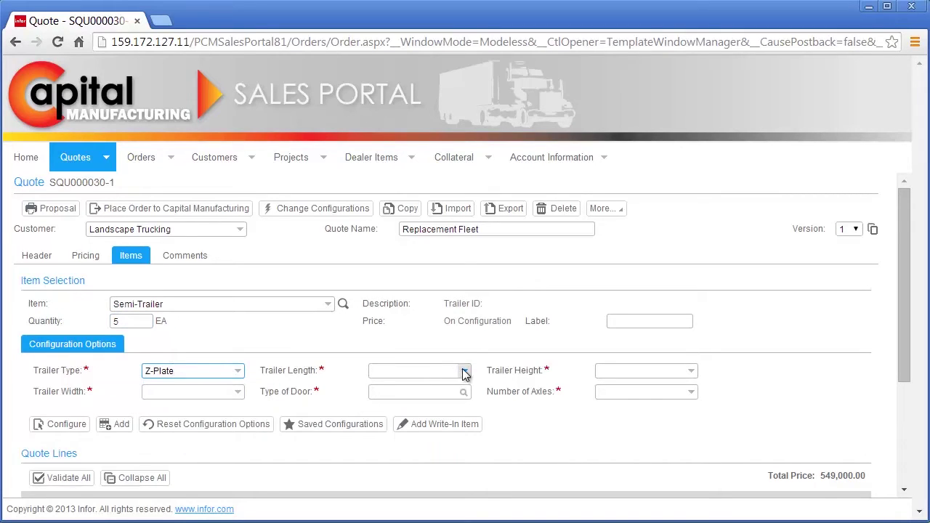
pyautogui.click(464, 372)
pyautogui.click(406, 455)
pyautogui.click(690, 371)
pyautogui.click(668, 402)
pyautogui.click(238, 393)
pyautogui.click(156, 422)
pyautogui.click(463, 393)
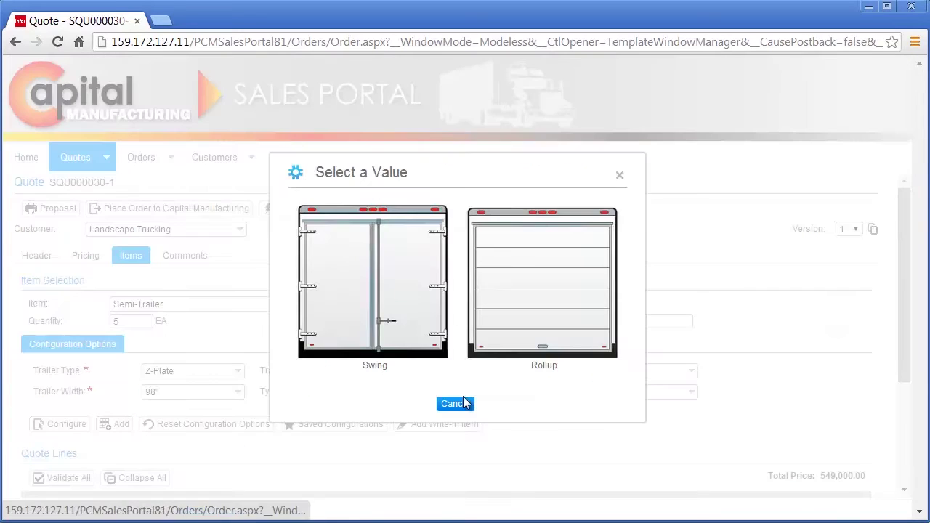
pyautogui.click(421, 357)
pyautogui.click(663, 392)
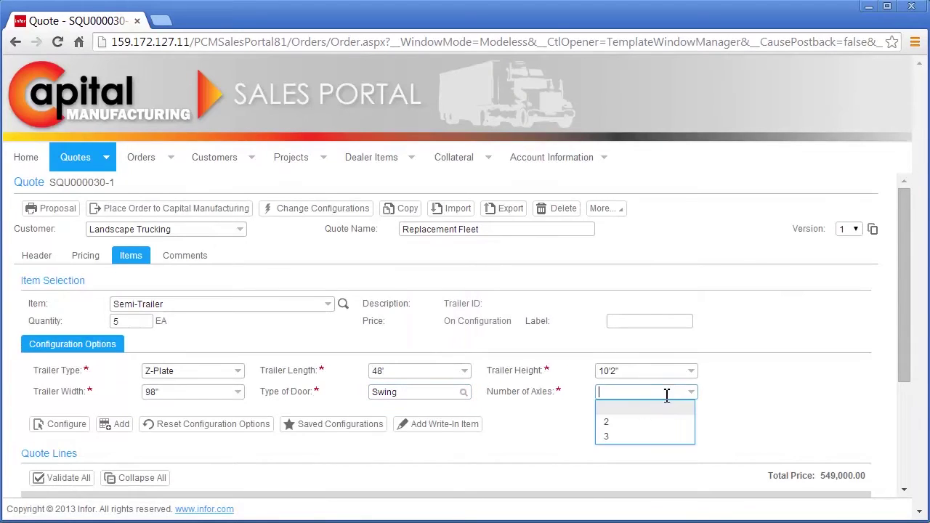
pyautogui.click(619, 435)
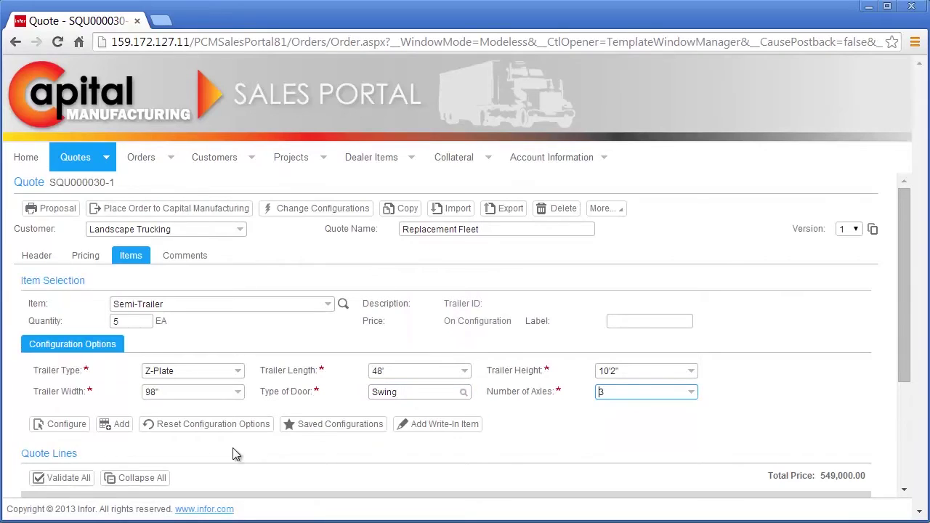
# - Add the Z-Plate trailers as quote line 2 and check the new trailer's drawing
pyautogui.click(121, 424)
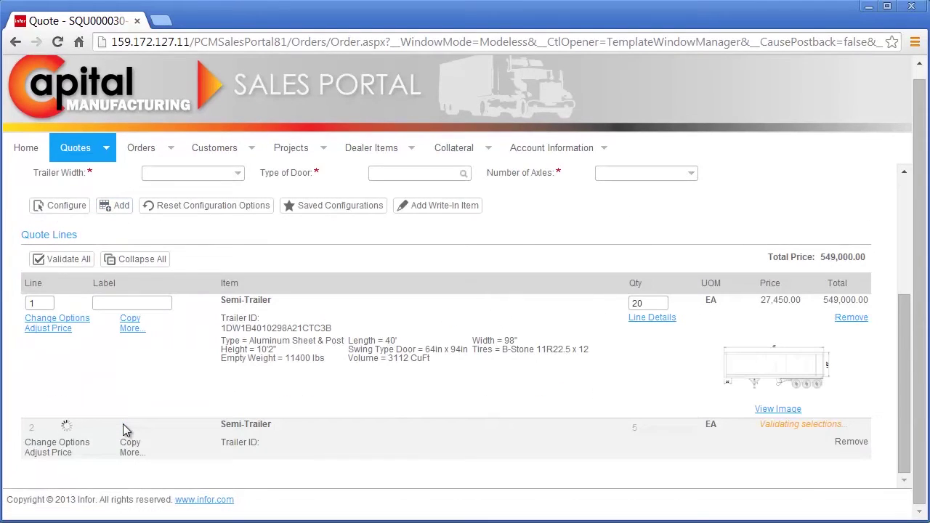
pyautogui.scroll(-1, 123, 424)
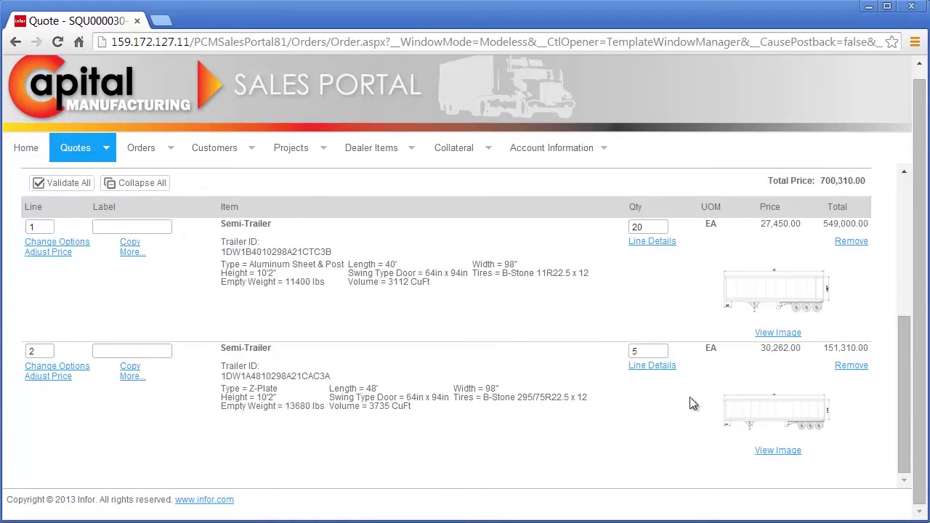
pyautogui.click(772, 452)
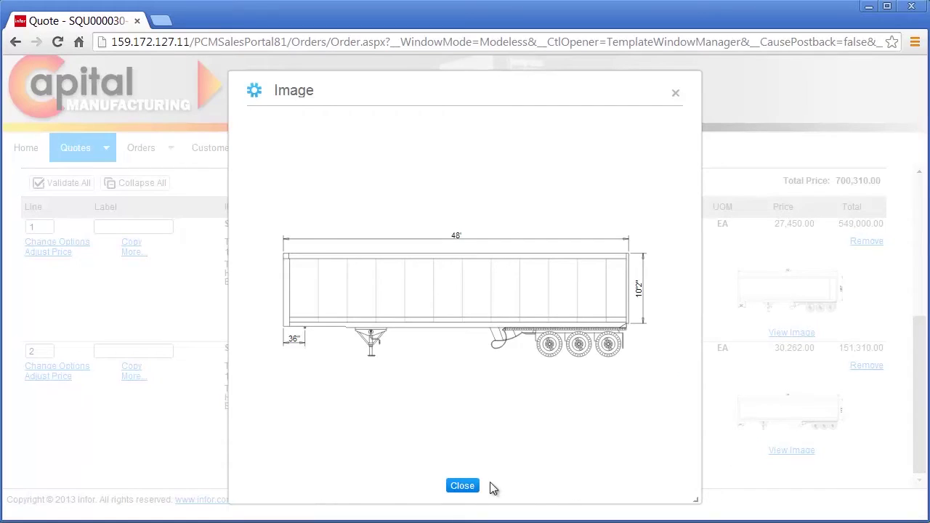
pyautogui.click(455, 486)
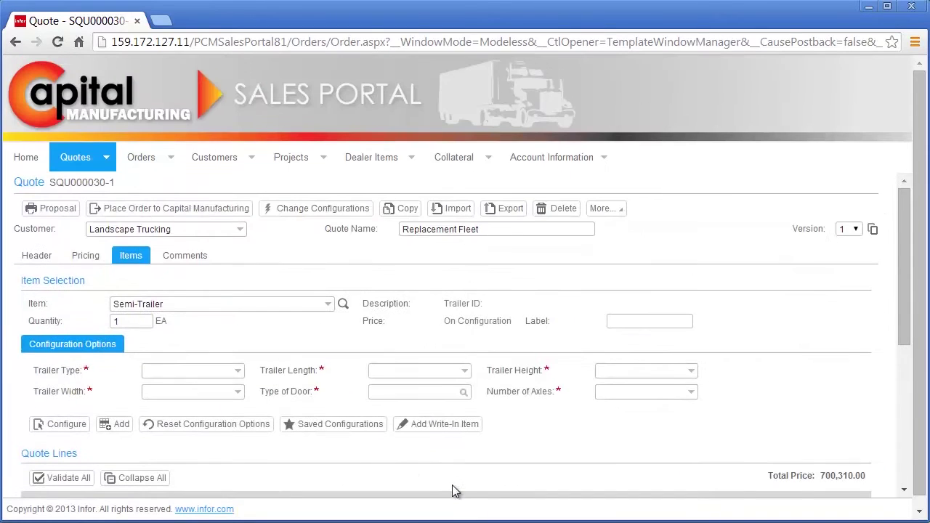
# - Add 25 black steel underbody toolboxes 1330009BP at 213.00 as quote line 3
pyautogui.click(343, 305)
pyautogui.click(173, 169)
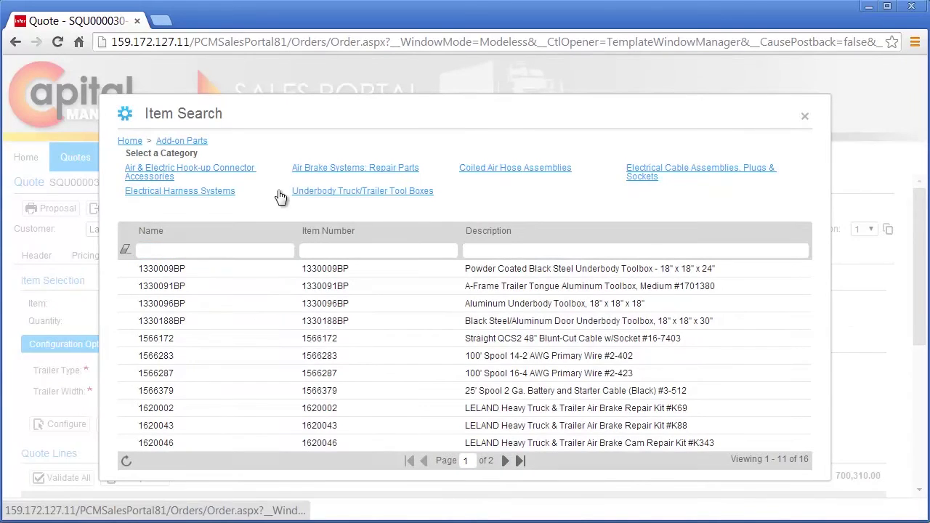
pyautogui.click(310, 192)
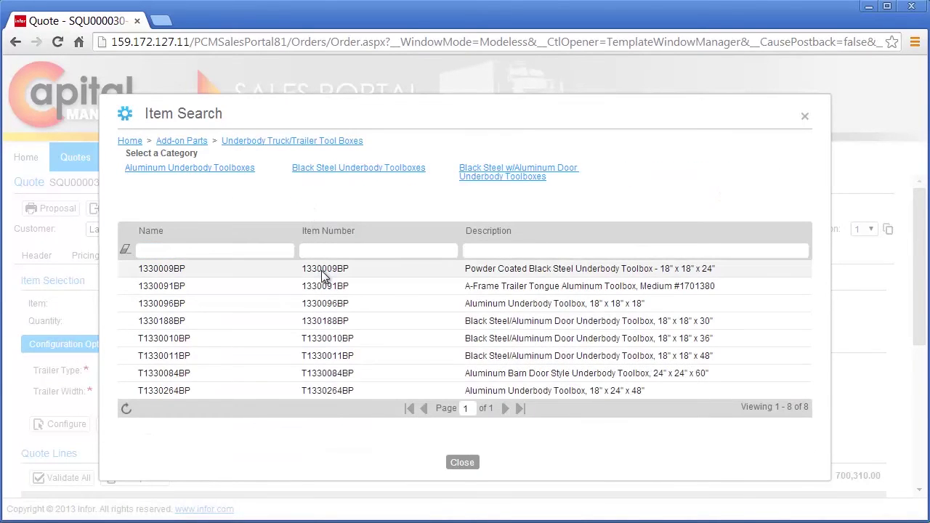
pyautogui.doubleClick(322, 270)
pyautogui.click(112, 322)
pyautogui.write('1')
pyautogui.press('Tab')
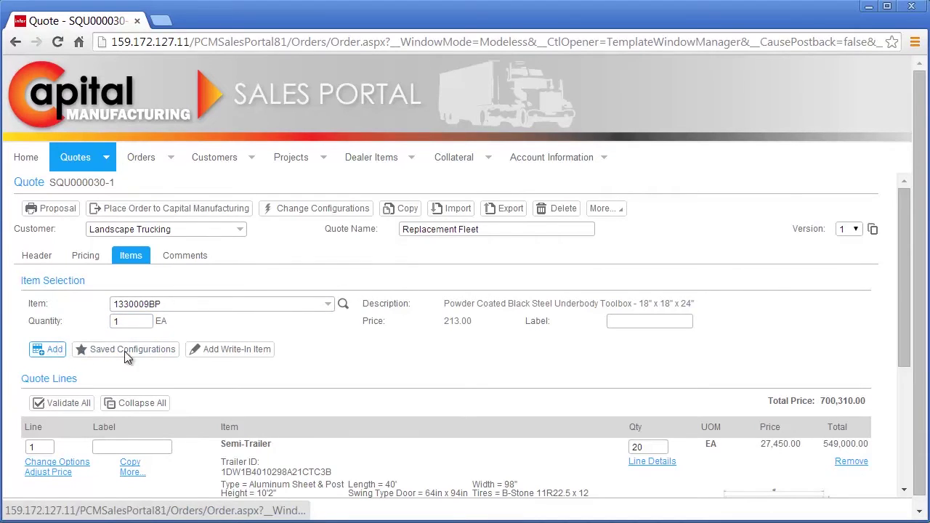
pyautogui.press('Return')
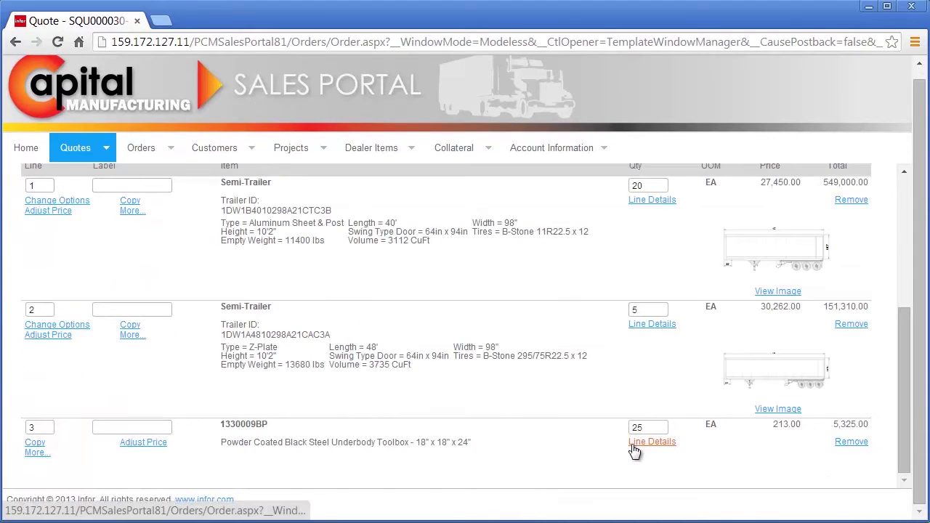
pyautogui.scroll(-1, 629, 449)
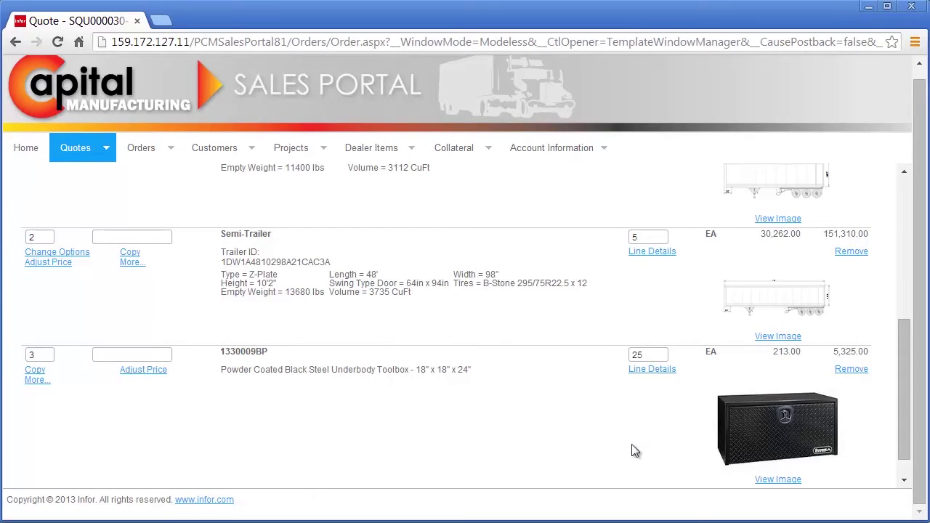
pyautogui.scroll(5, 631, 451)
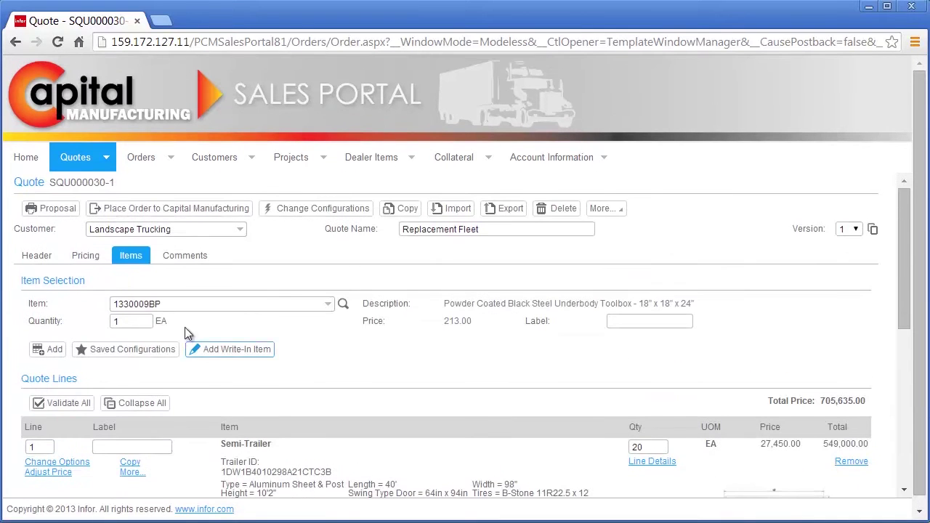
# - Review the Pricing Summary: 0.45 multiplier, 55% margin, 7% discount, 656,240.55 total
pyautogui.click(95, 256)
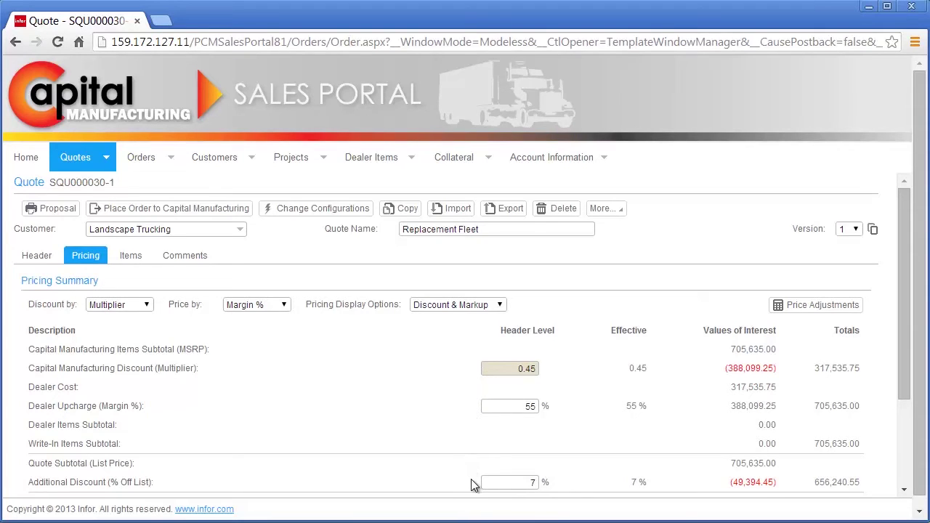
pyautogui.scroll(-3, 471, 480)
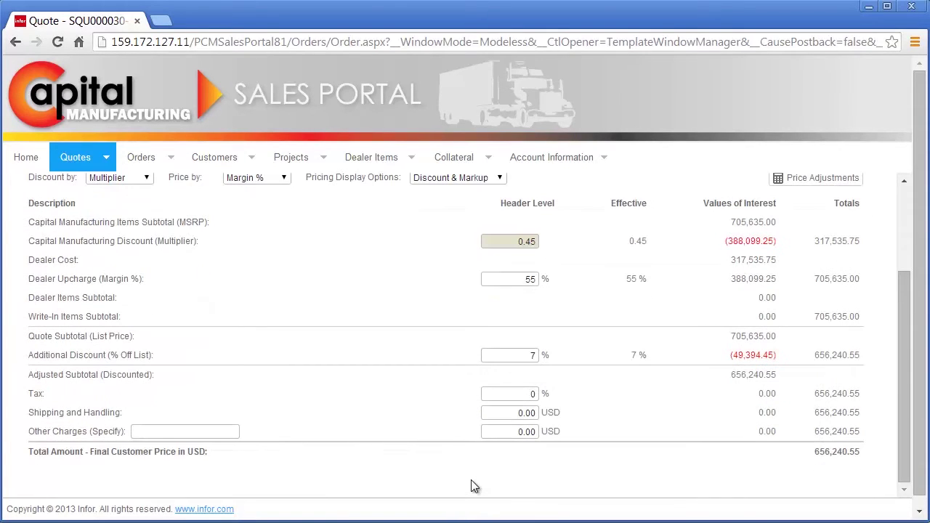
pyautogui.scroll(3, 472, 485)
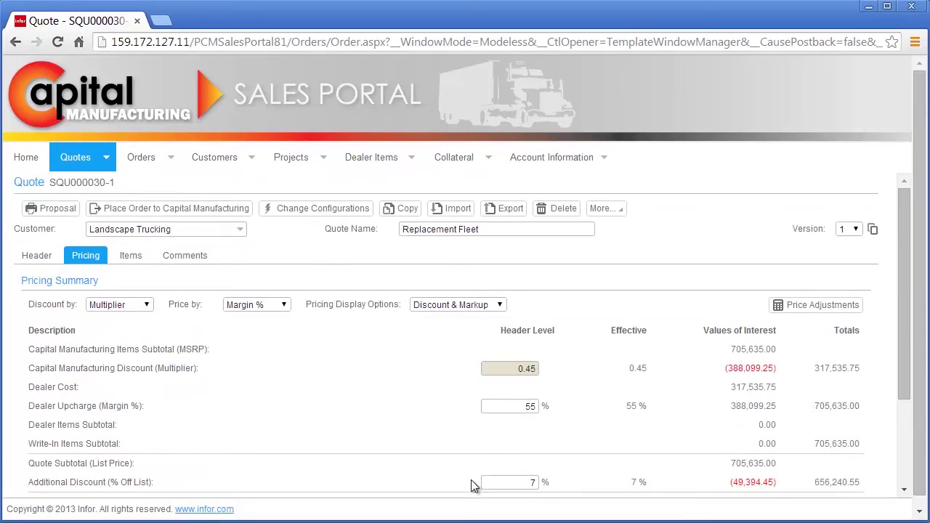
# - Generate a proposal PDF with every section, cover page through terms and conditions, showing MSRP prices
pyautogui.click(67, 211)
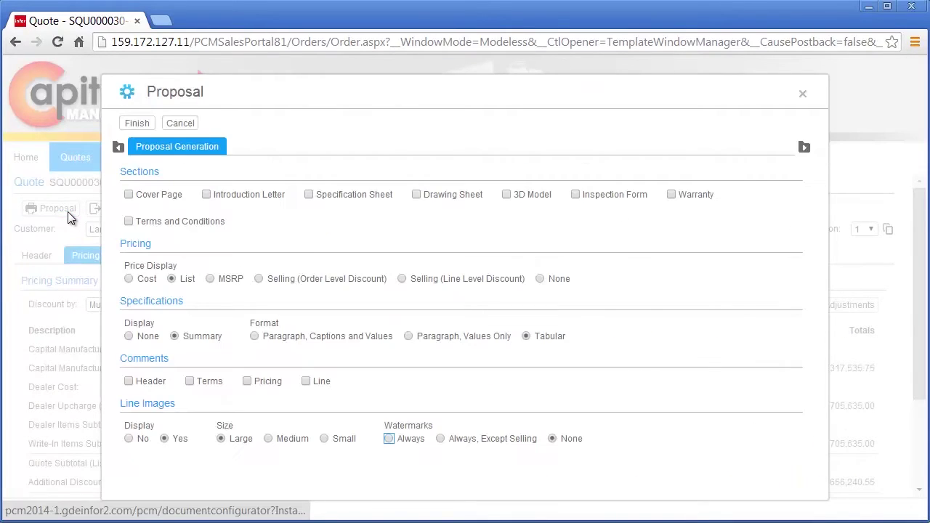
pyautogui.click(164, 198)
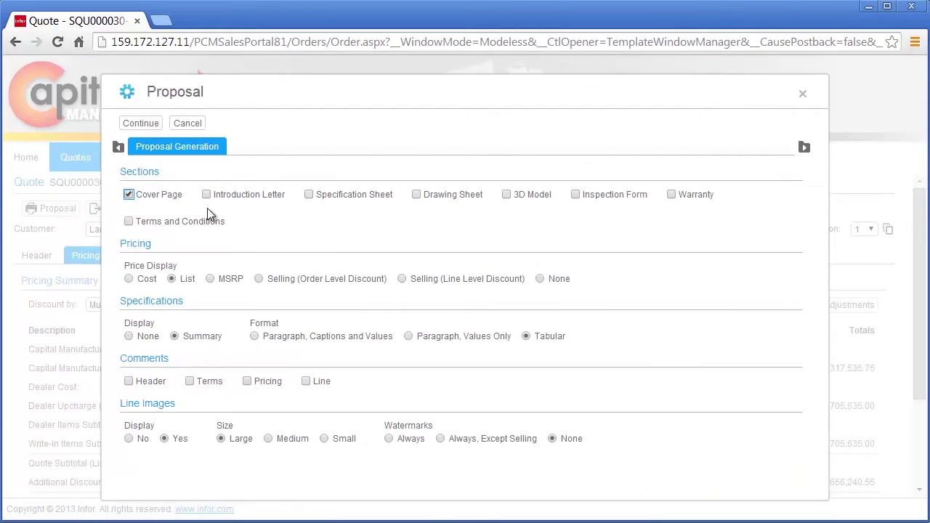
pyautogui.click(267, 196)
pyautogui.click(358, 198)
pyautogui.click(449, 196)
pyautogui.click(530, 195)
pyautogui.click(628, 193)
pyautogui.click(684, 193)
pyautogui.click(203, 223)
pyautogui.click(223, 278)
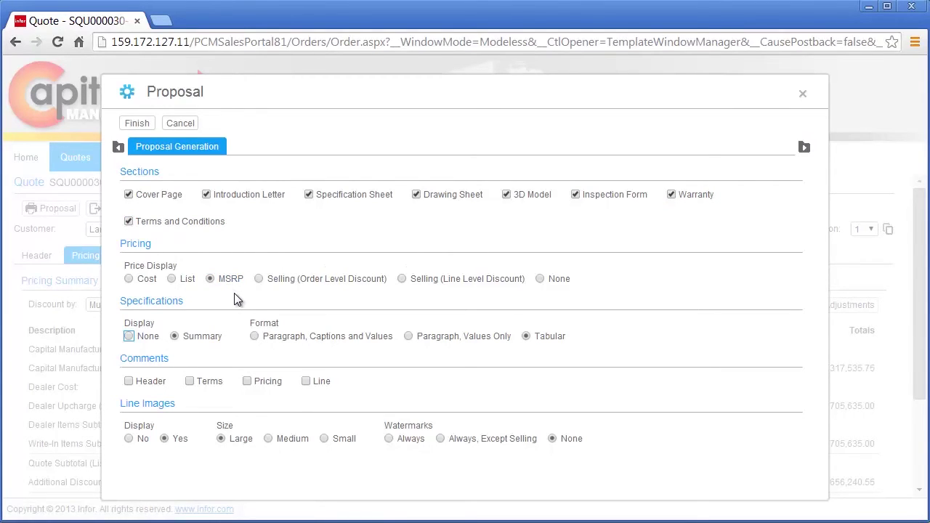
pyautogui.click(135, 123)
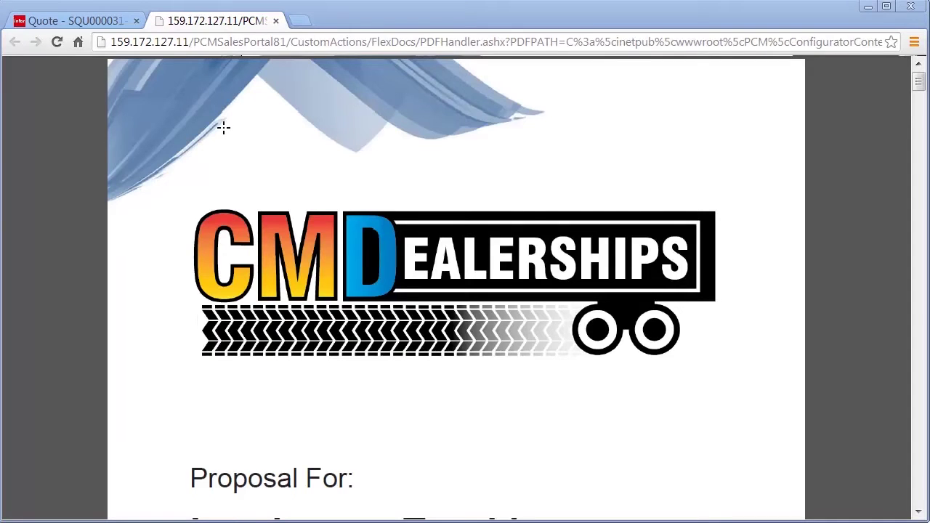
# - Zoom the proposal out three levels and scroll to page 3's 705,635.00 USD line-item table
pyautogui.click(509, 481)
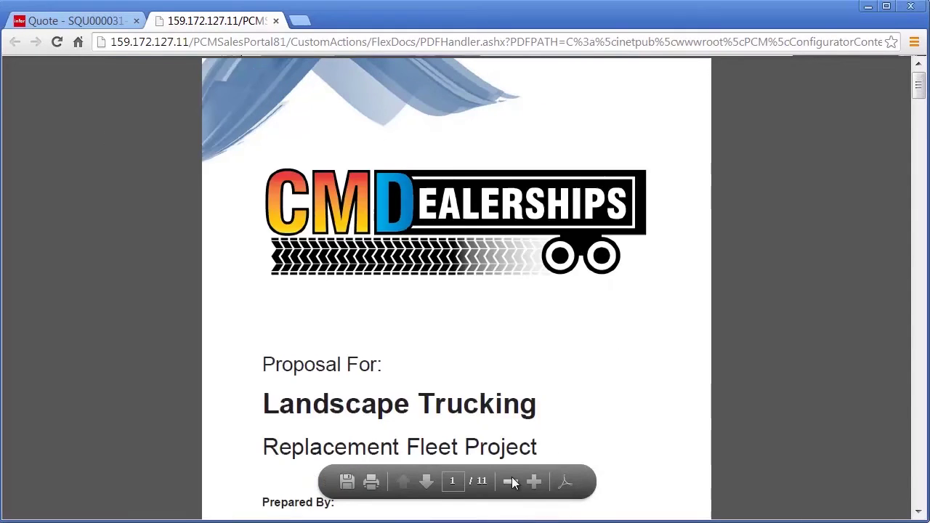
pyautogui.click(508, 481)
pyautogui.click(509, 481)
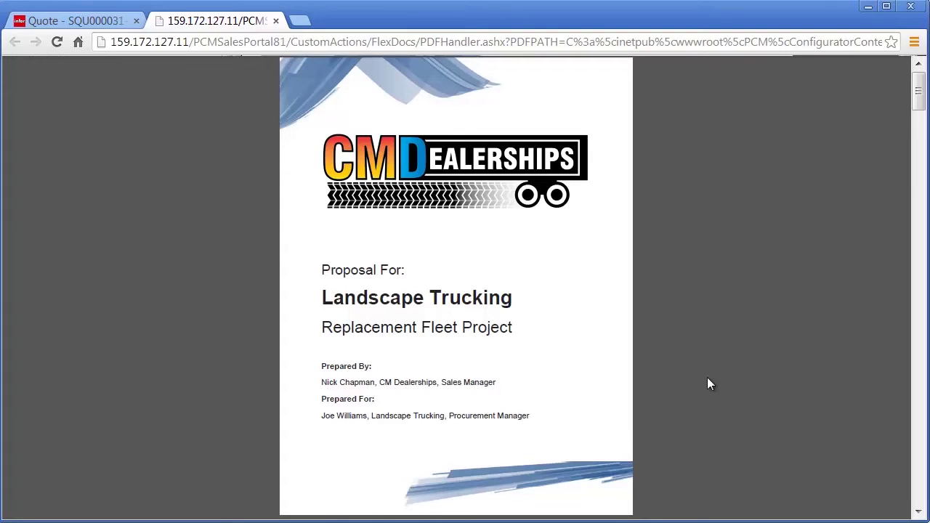
pyautogui.scroll(-6, 708, 383)
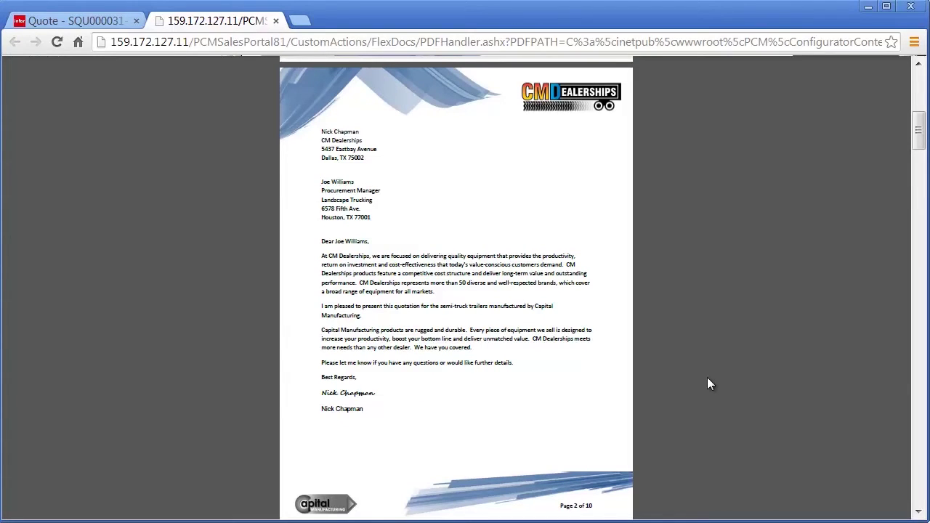
pyautogui.scroll(-6, 706, 378)
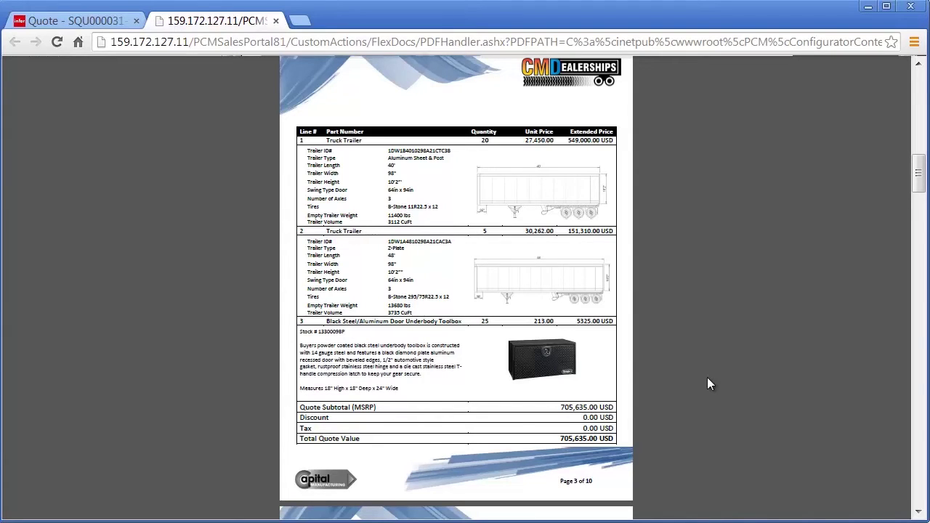
# - Scroll to the 3D model page and rotate the trailer to a top-down view
pyautogui.scroll(-6, 707, 378)
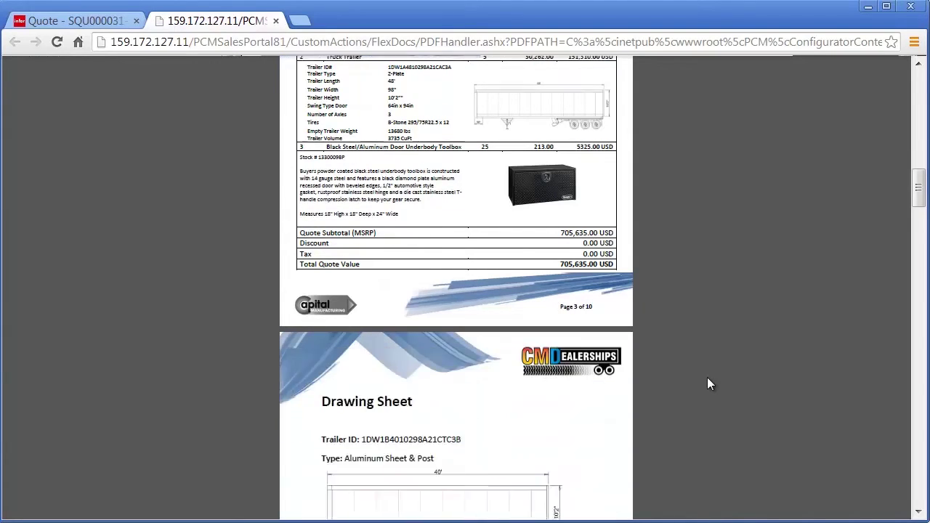
pyautogui.scroll(-5, 710, 384)
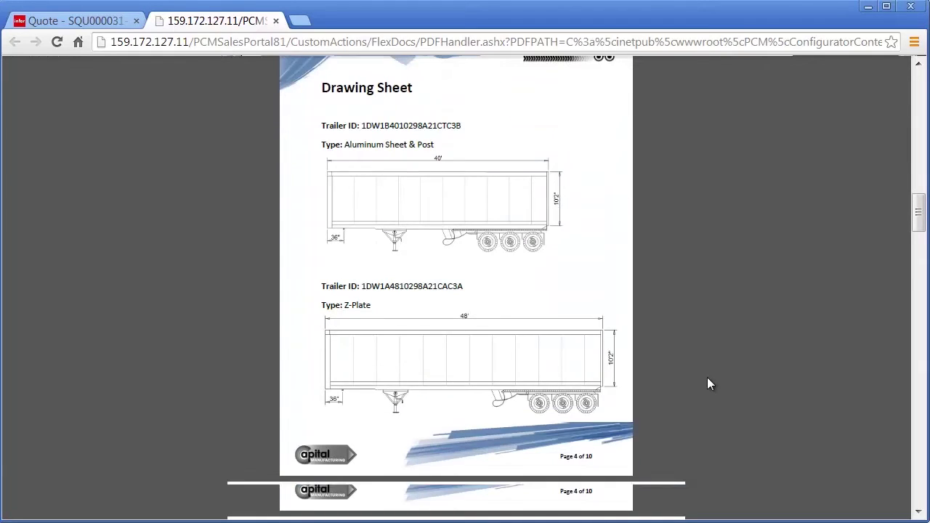
pyautogui.moveTo(615, 330); pyautogui.dragTo(407, 293)
pyautogui.moveTo(407, 296); pyautogui.dragTo(756, 309)
# - Page down to the final Terms and Conditions page, page 10 of 10
pyautogui.scroll(-6, 755, 309)
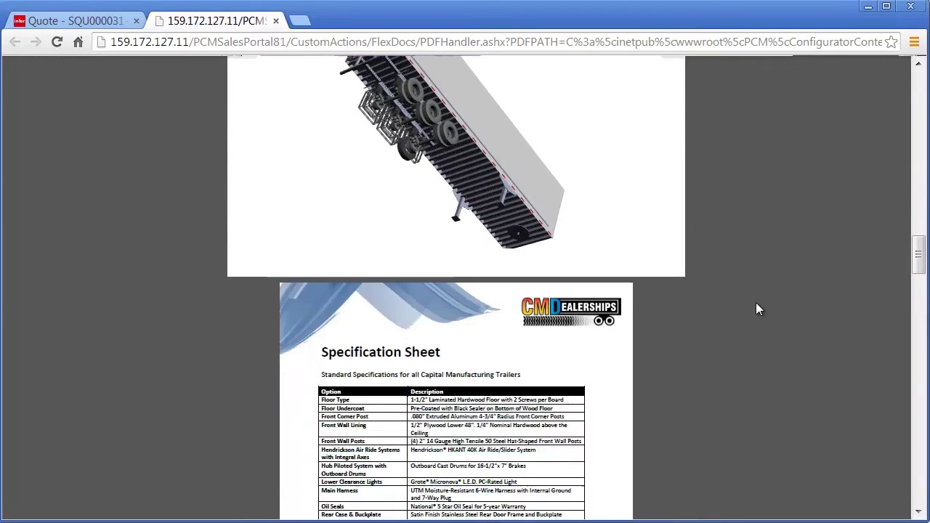
pyautogui.scroll(-9, 756, 309)
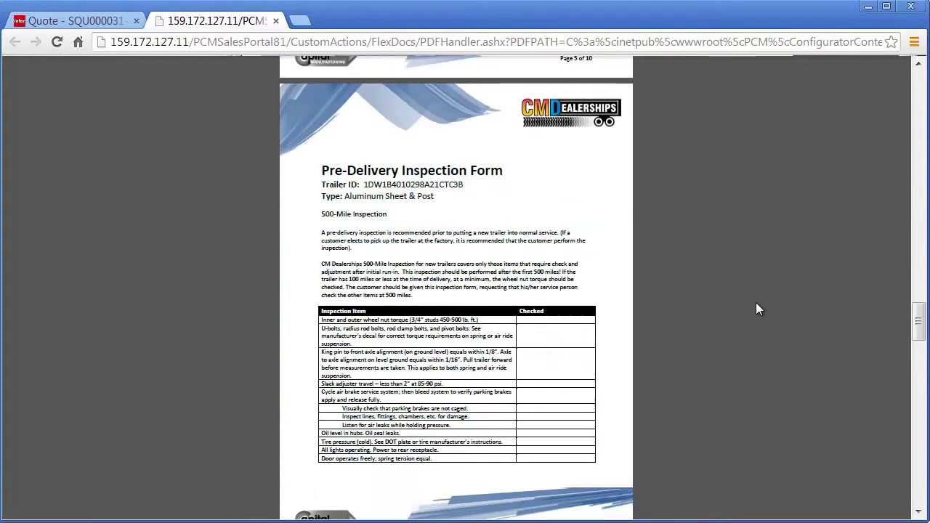
pyautogui.scroll(-4, 755, 309)
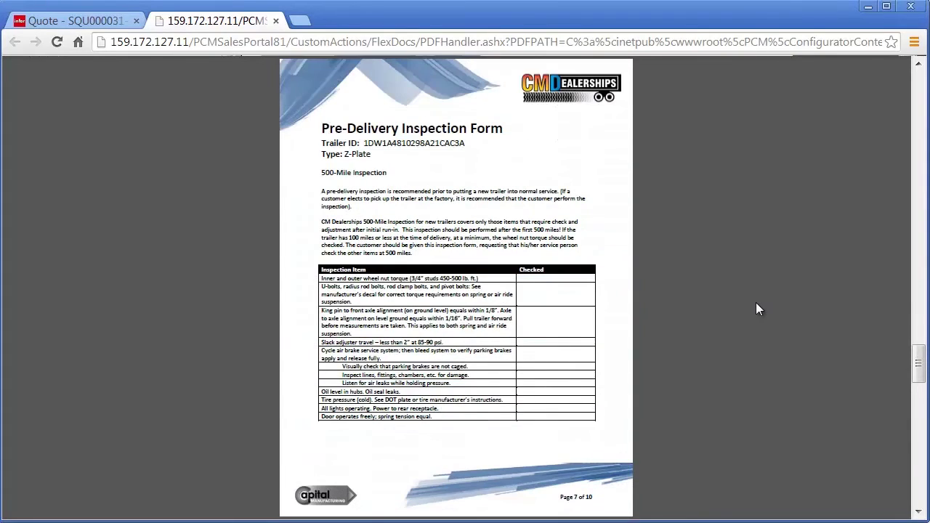
pyautogui.scroll(-5, 756, 309)
pyautogui.scroll(-3, 755, 309)
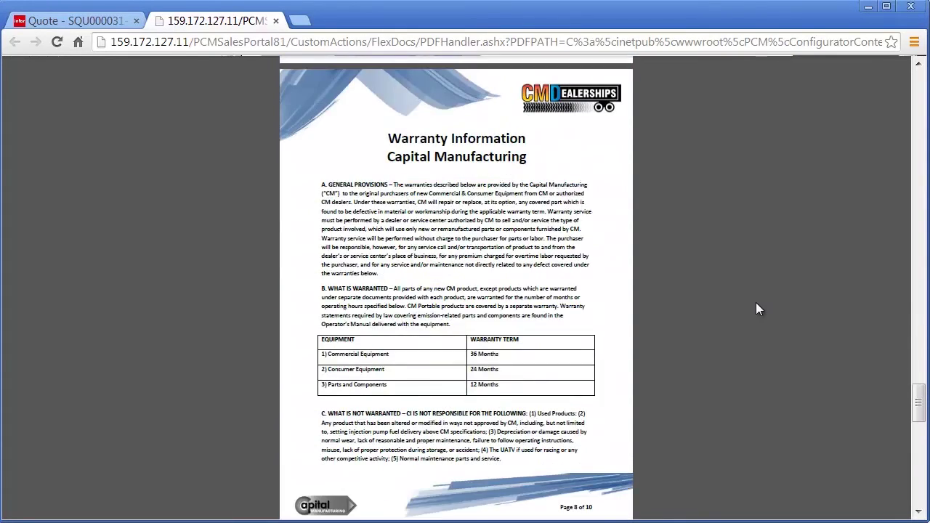
pyautogui.scroll(-8, 756, 309)
pyautogui.scroll(-2, 756, 309)
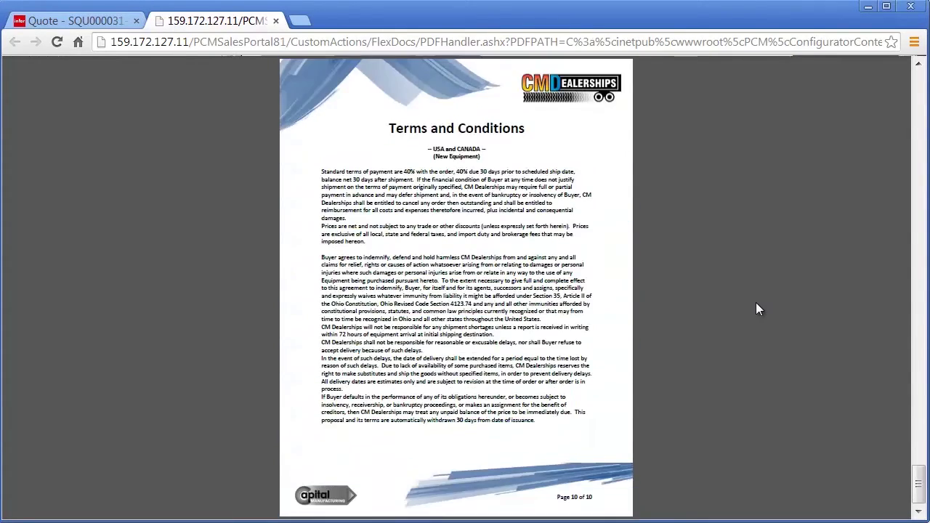
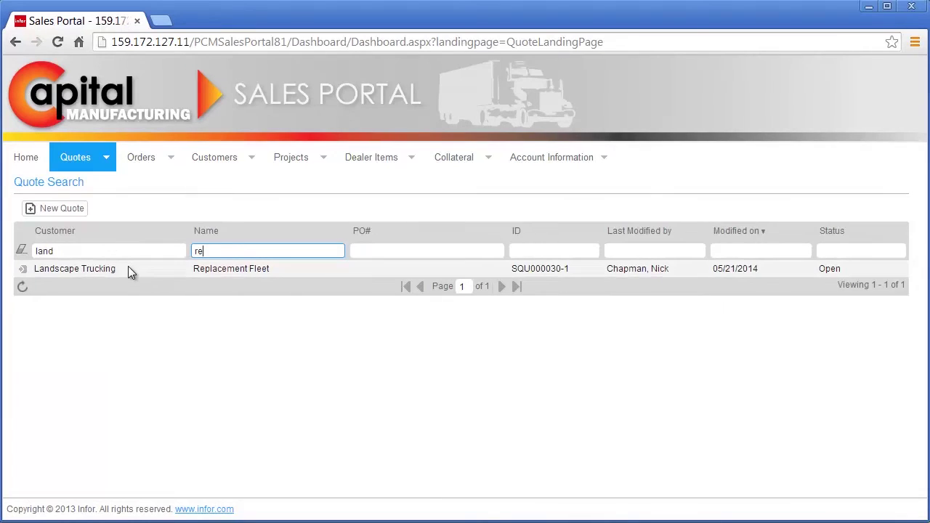
# - Open the Replacement Fleet quote, expand all line details, and create version SQU000030-2
pyautogui.doubleClick(128, 268)
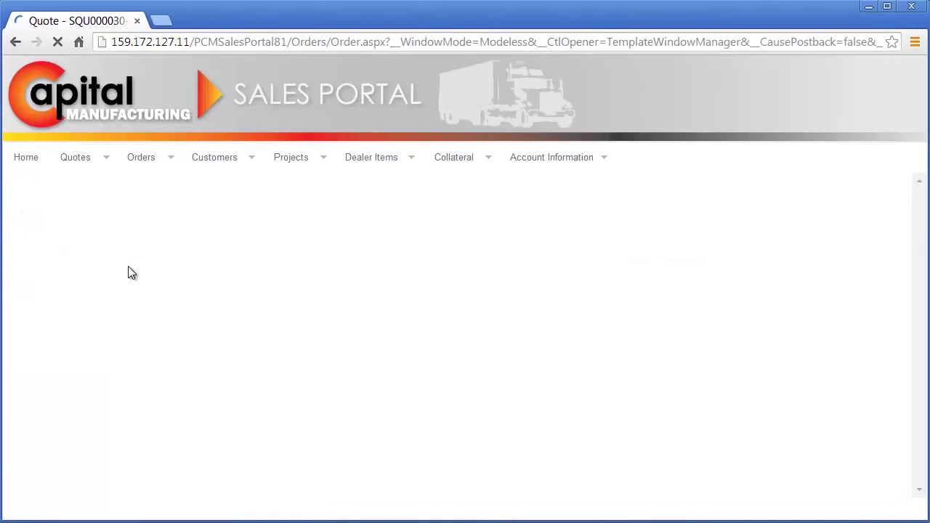
pyautogui.click(142, 406)
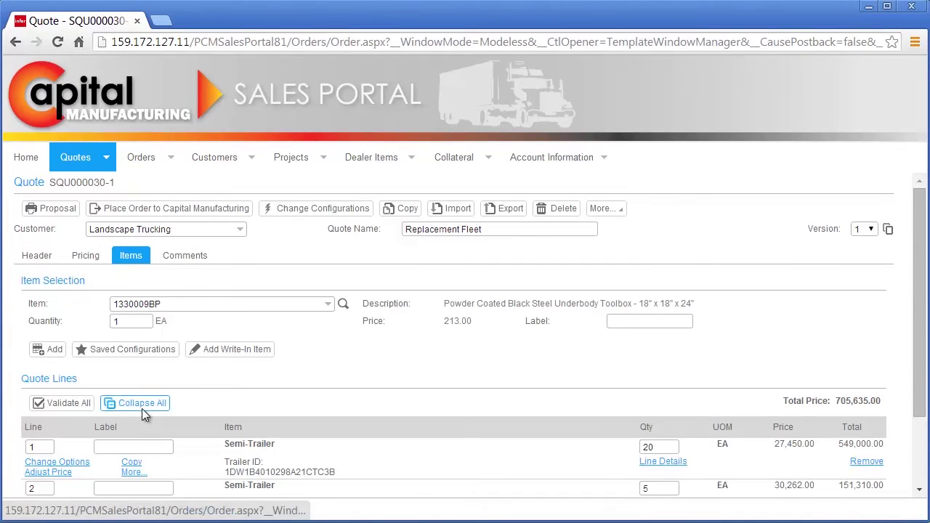
pyautogui.scroll(-3, 184, 405)
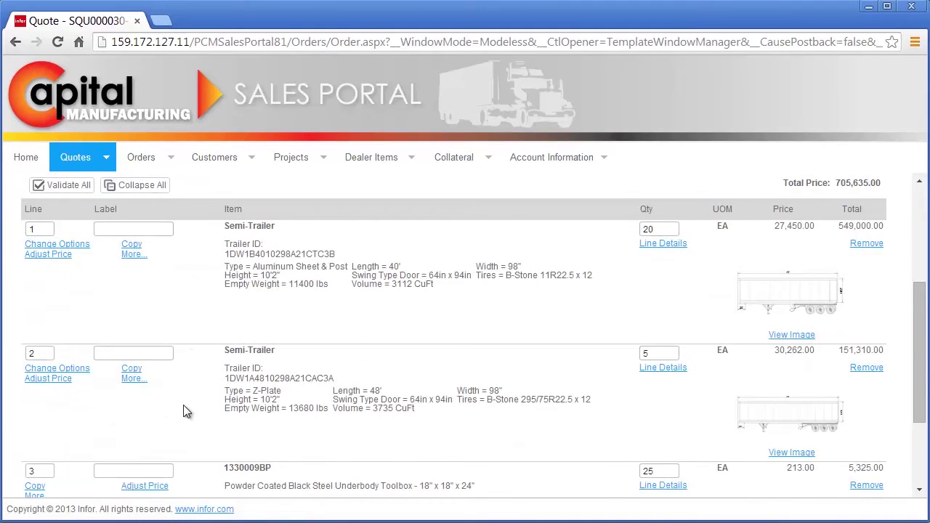
pyautogui.scroll(3, 184, 405)
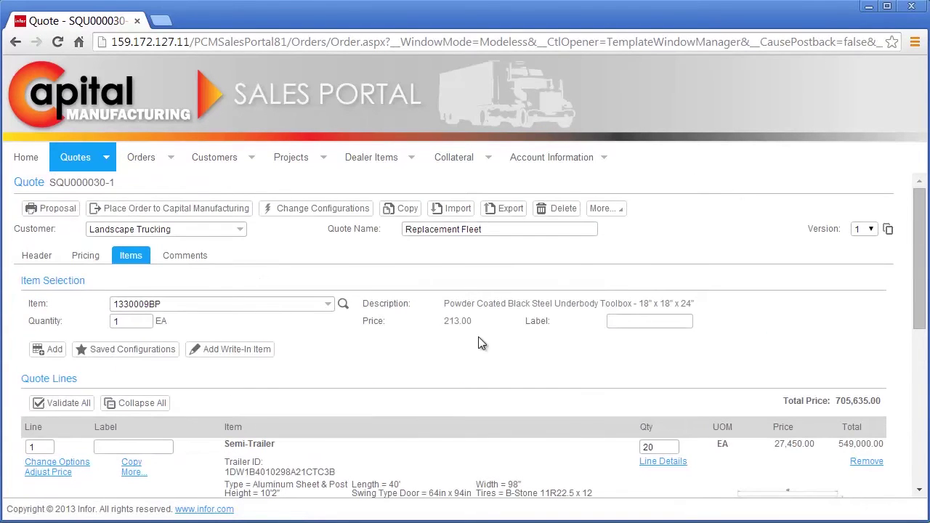
pyautogui.click(887, 229)
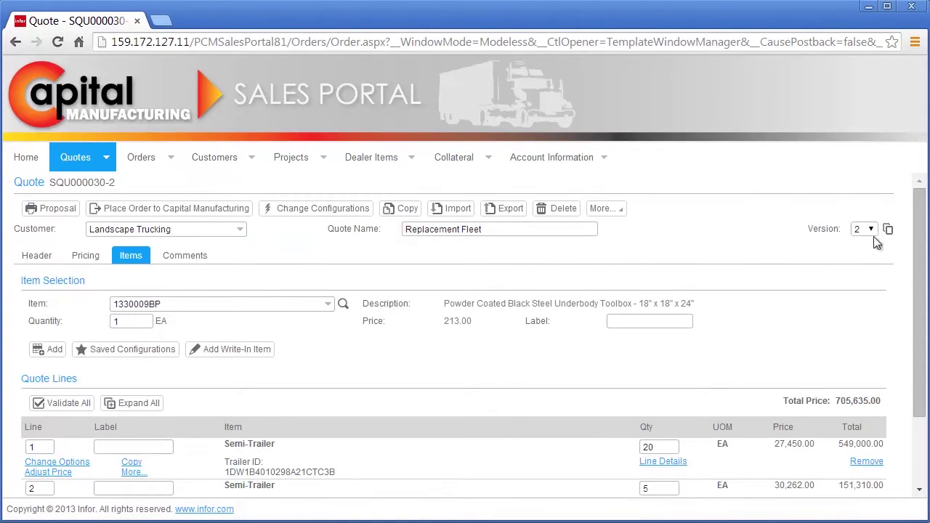
pyautogui.click(329, 207)
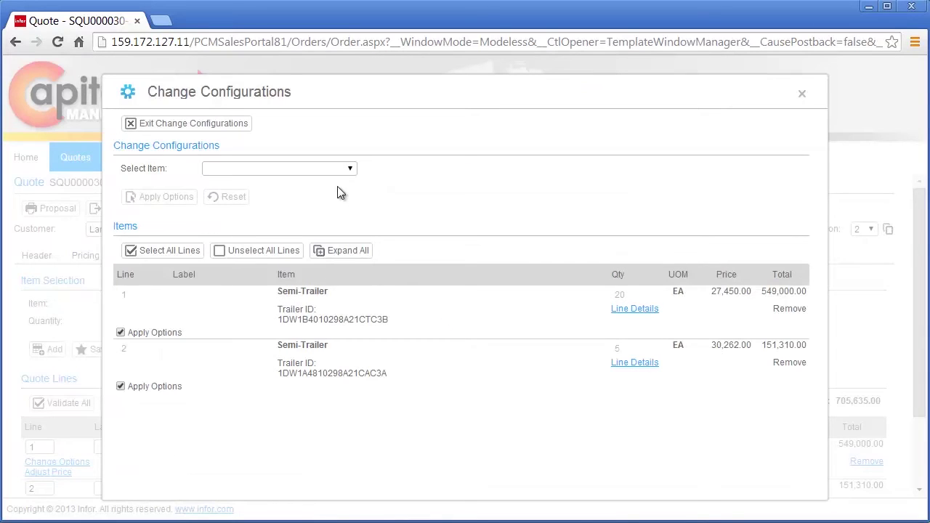
# - Select Semi-Trailer and choose a 48' trailer length with 2 axles
pyautogui.click(349, 171)
pyautogui.click(334, 192)
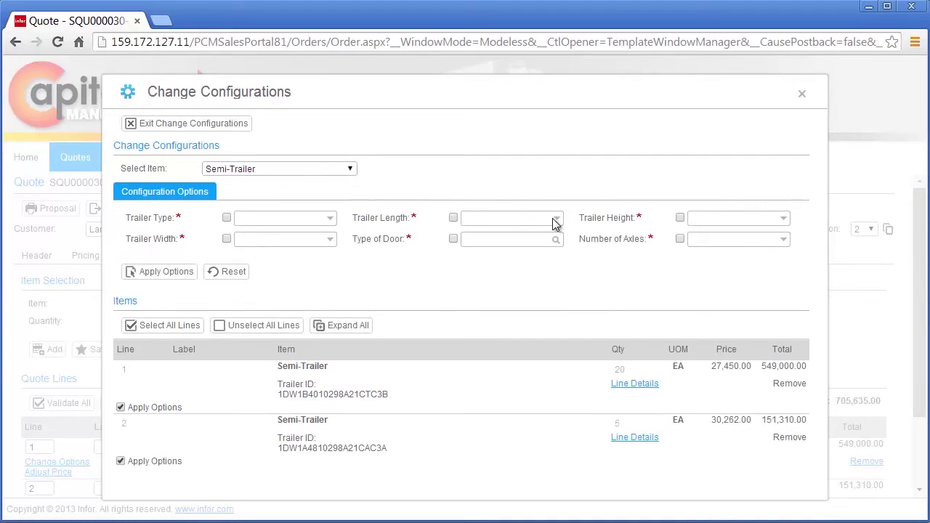
pyautogui.click(556, 221)
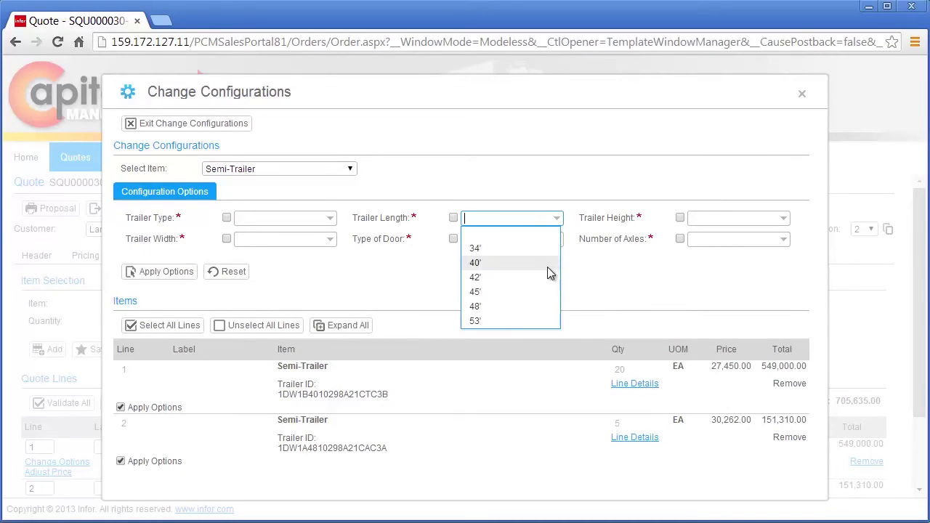
pyautogui.click(542, 306)
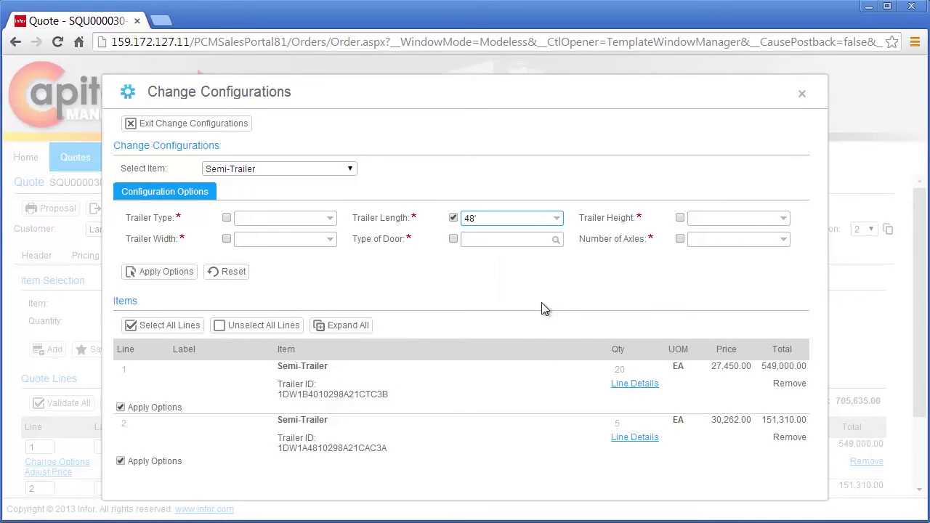
pyautogui.click(782, 240)
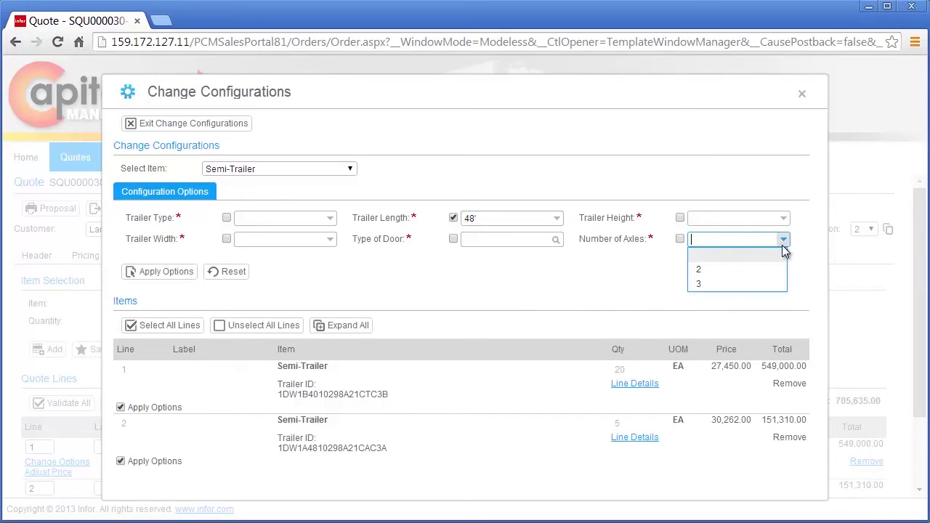
pyautogui.click(781, 270)
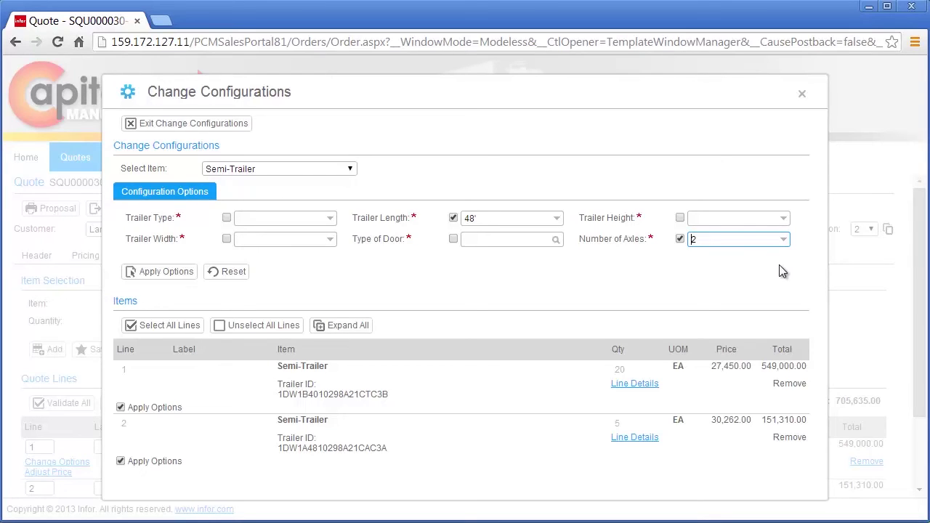
# - Apply the new options to both semi-trailer lines and exit, lowering the total to 646,875.00
pyautogui.click(122, 407)
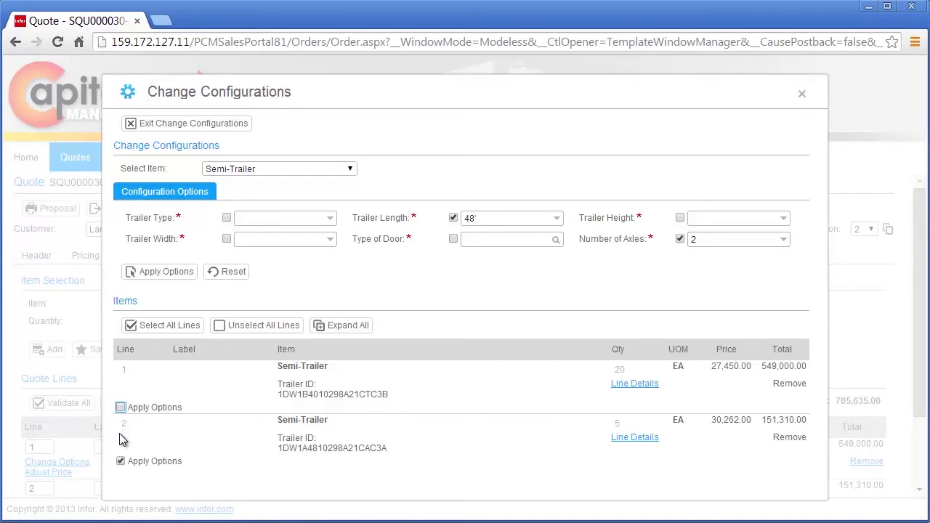
pyautogui.click(121, 408)
pyautogui.click(159, 274)
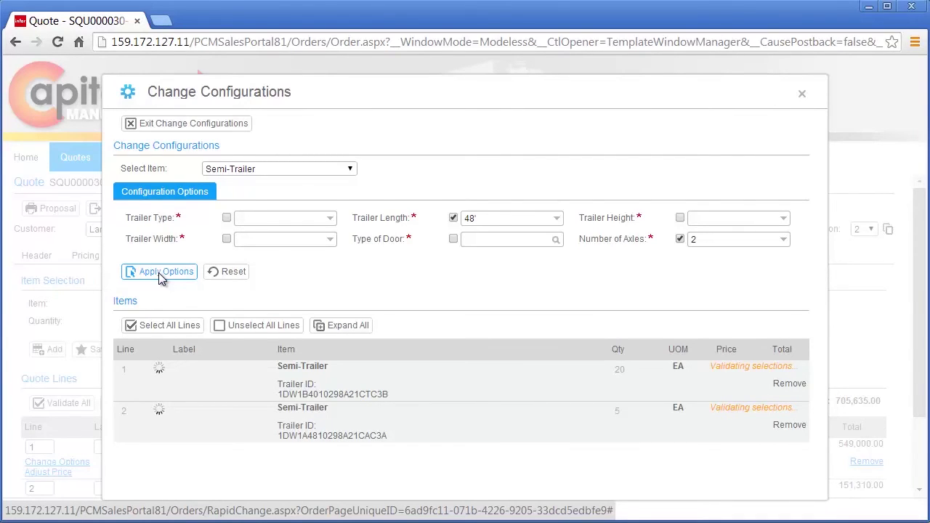
pyautogui.click(331, 325)
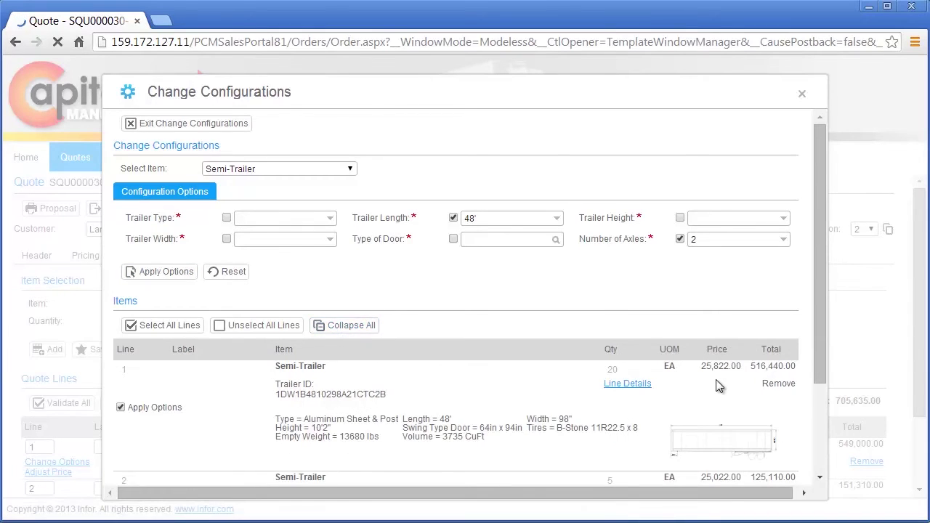
pyautogui.scroll(-1, 722, 388)
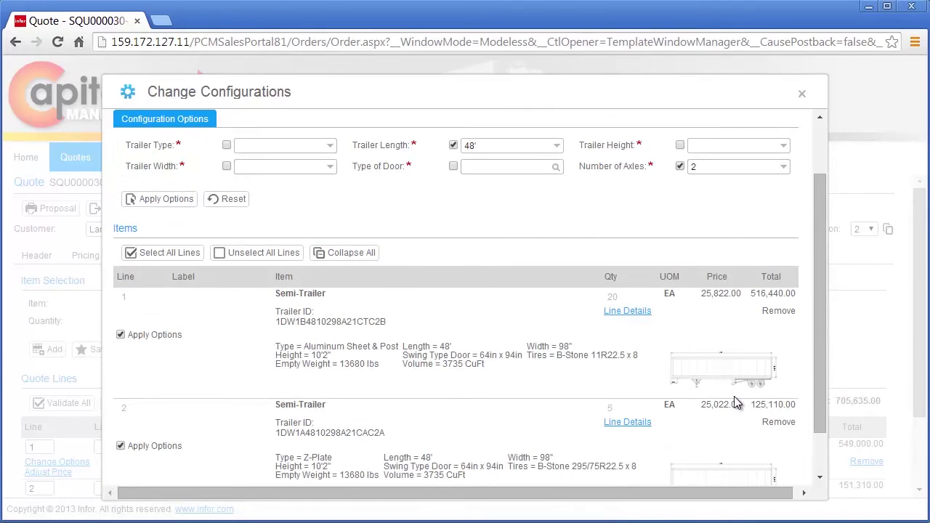
pyautogui.scroll(1, 736, 403)
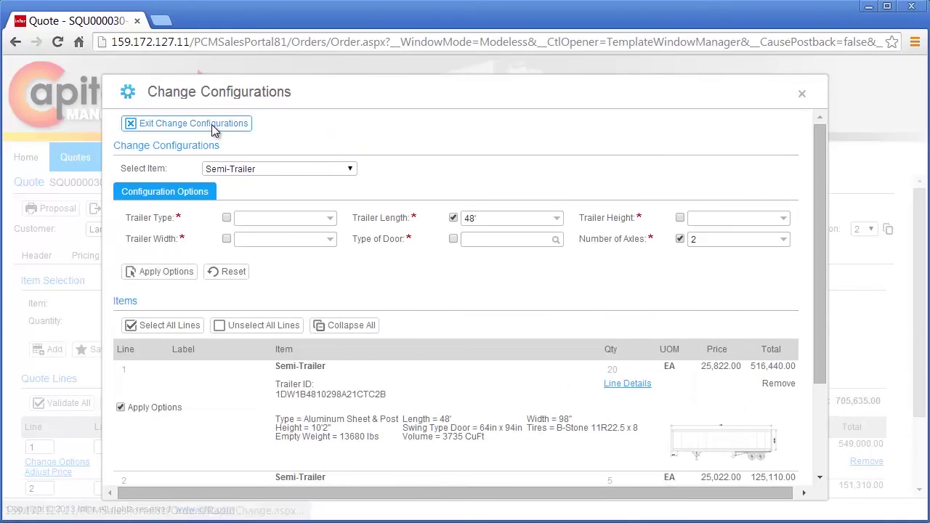
pyautogui.click(218, 125)
pyautogui.scroll(-3, 370, 315)
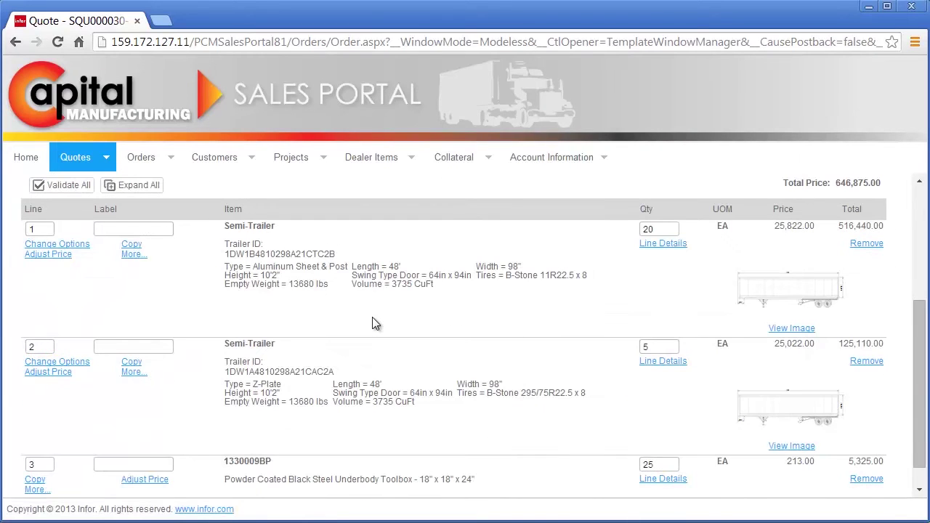
# - Show the pricing summary and per-line adjustments at 55% upcharge and 7% discount
pyautogui.scroll(3, 372, 324)
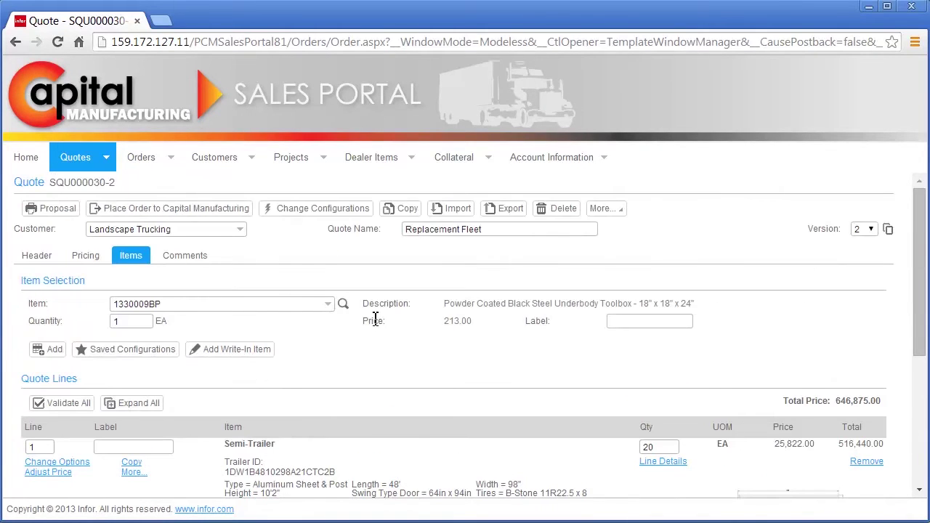
pyautogui.click(98, 257)
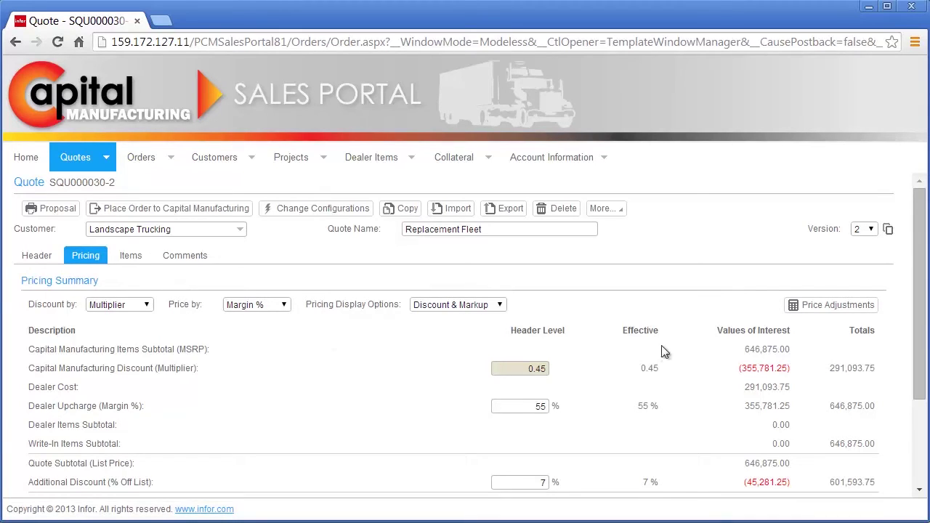
pyautogui.click(792, 311)
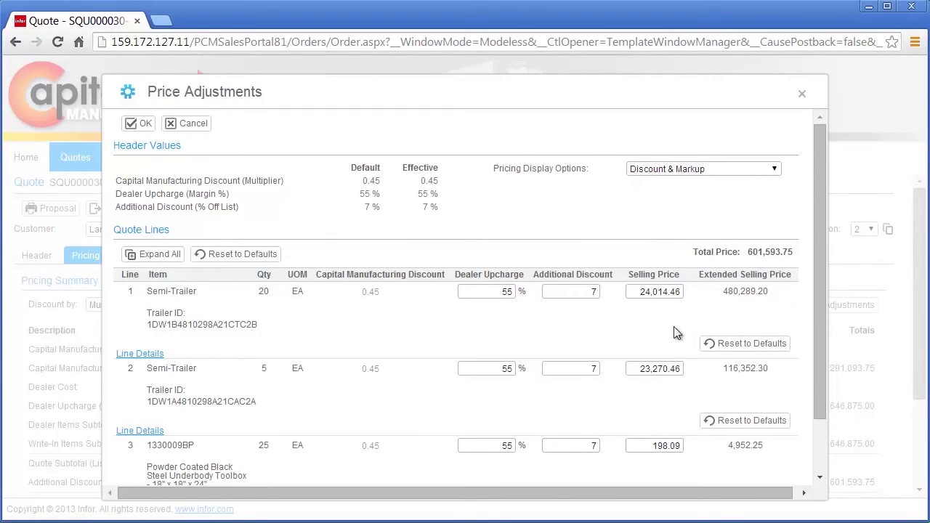
# - Enter additional discounts of 3%, 15% and 100% on lines 1–3 and confirm, totalling 607,290.30
pyautogui.click(590, 293)
pyautogui.write('3')
pyautogui.press('Tab')
pyautogui.click(592, 369)
pyautogui.doubleClick(592, 369)
pyautogui.write('15')
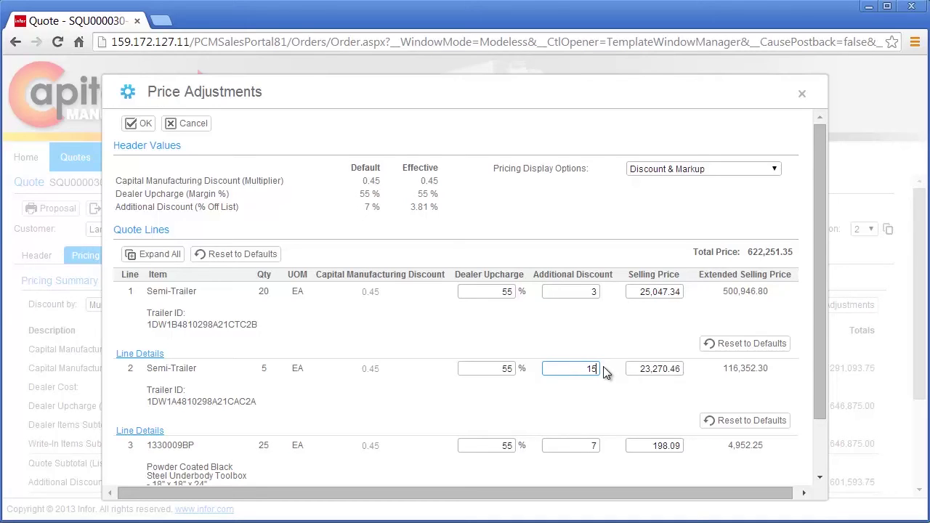
pyautogui.press('Tab')
pyautogui.click(594, 446)
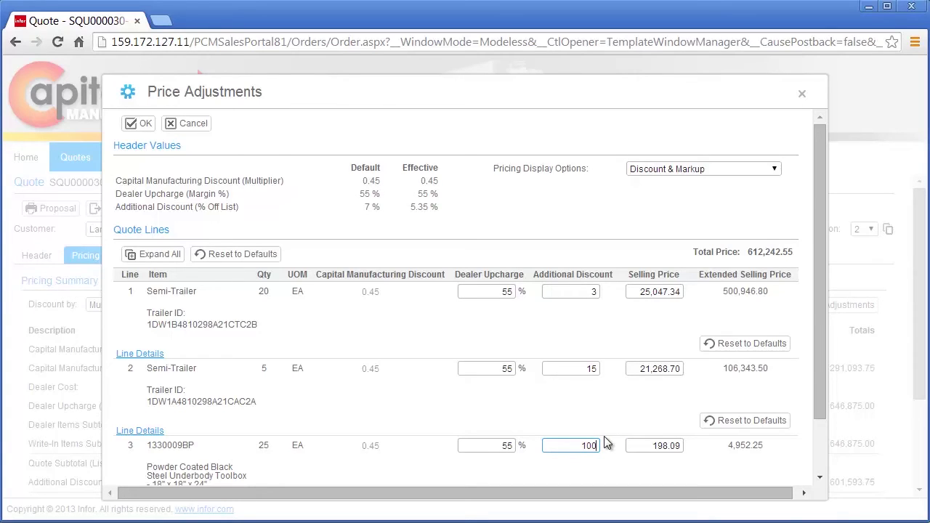
pyautogui.press('Tab')
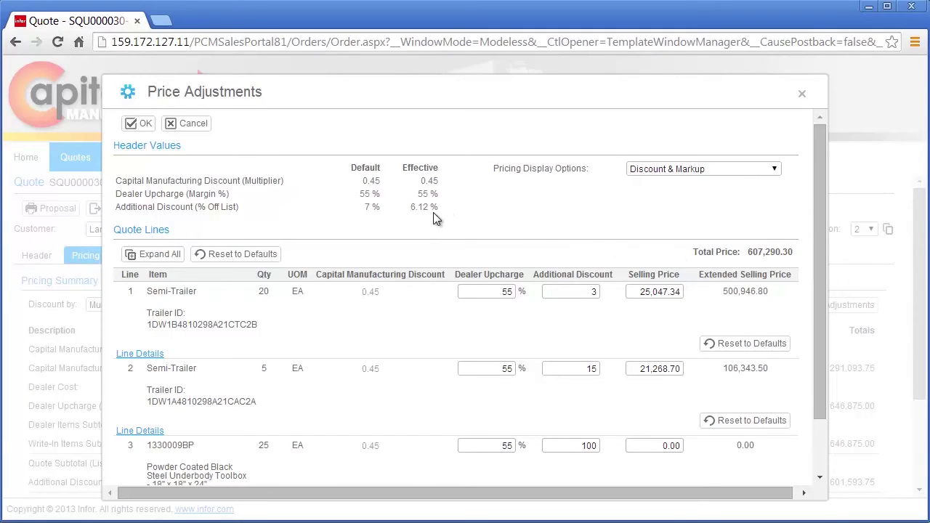
pyautogui.click(145, 124)
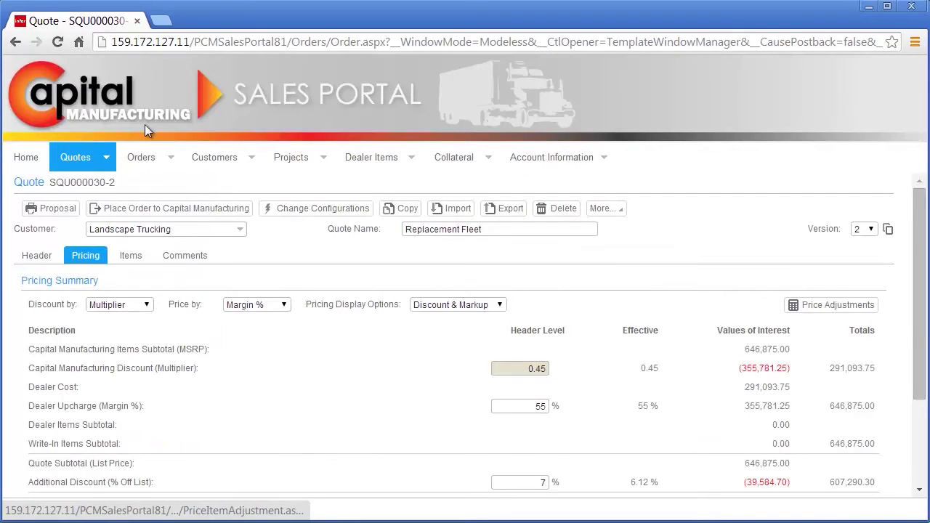
# - Generate a proposal with all sections plus Terms and Conditions, priced as Selling (Order Level Discount)
pyautogui.click(50, 208)
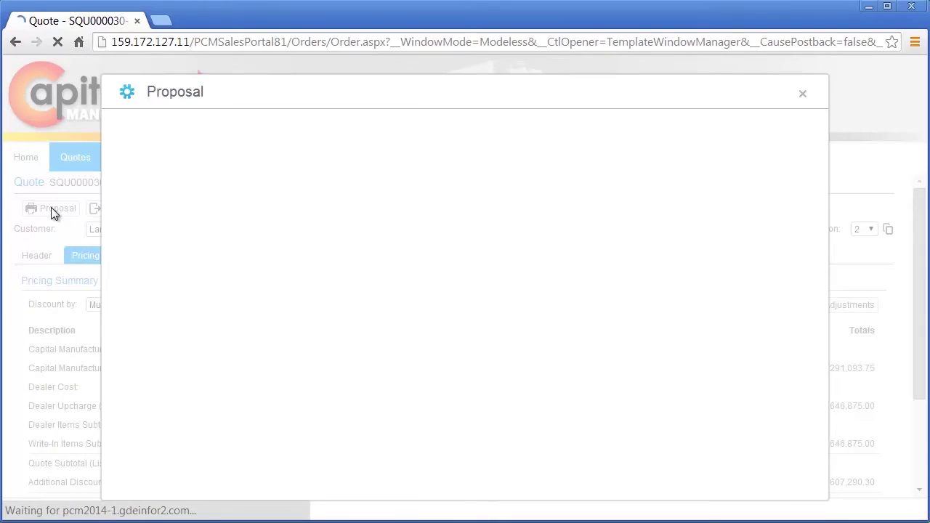
pyautogui.click(139, 194)
pyautogui.click(234, 194)
pyautogui.click(309, 195)
pyautogui.click(449, 195)
pyautogui.click(533, 195)
pyautogui.click(610, 194)
pyautogui.click(690, 195)
pyautogui.click(204, 222)
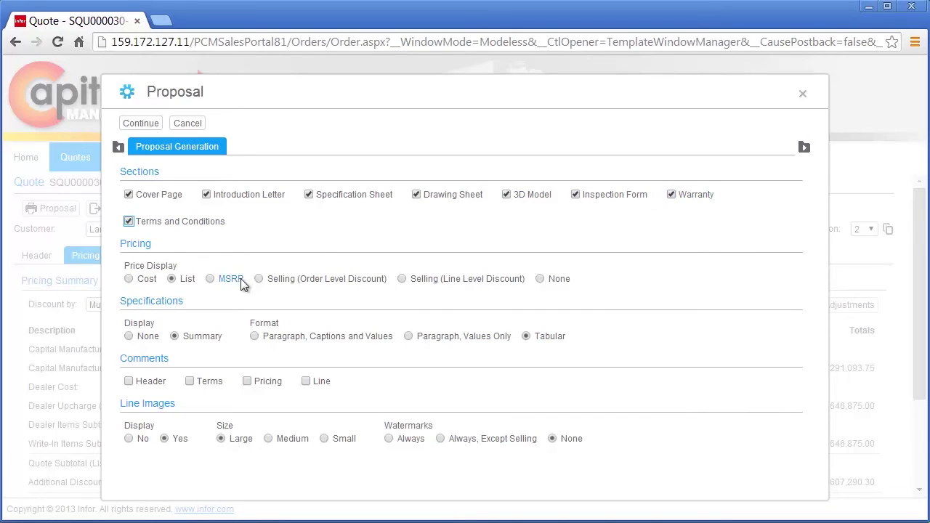
pyautogui.click(284, 279)
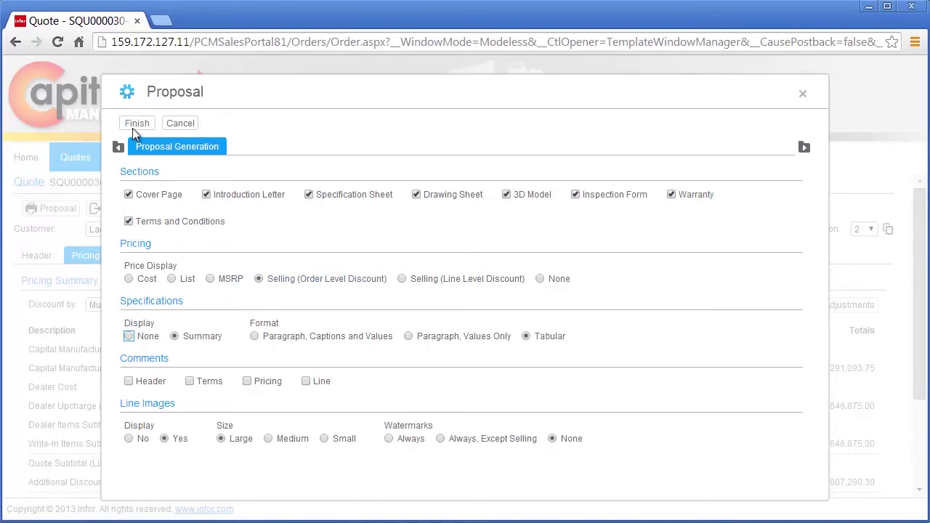
pyautogui.click(135, 125)
# - Zoom out to view the whole cover page, then close the PDF proposal
pyautogui.click(509, 481)
pyautogui.click(509, 481)
pyautogui.click(510, 481)
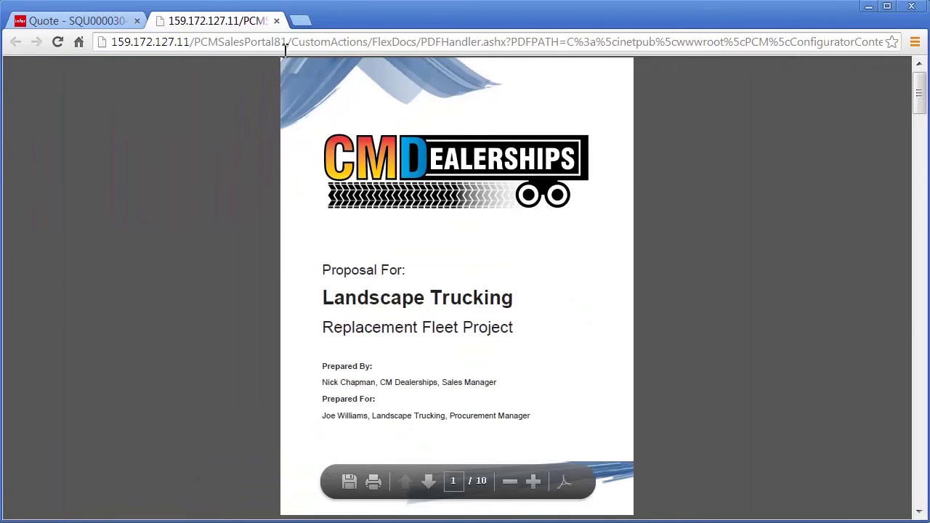
pyautogui.click(276, 22)
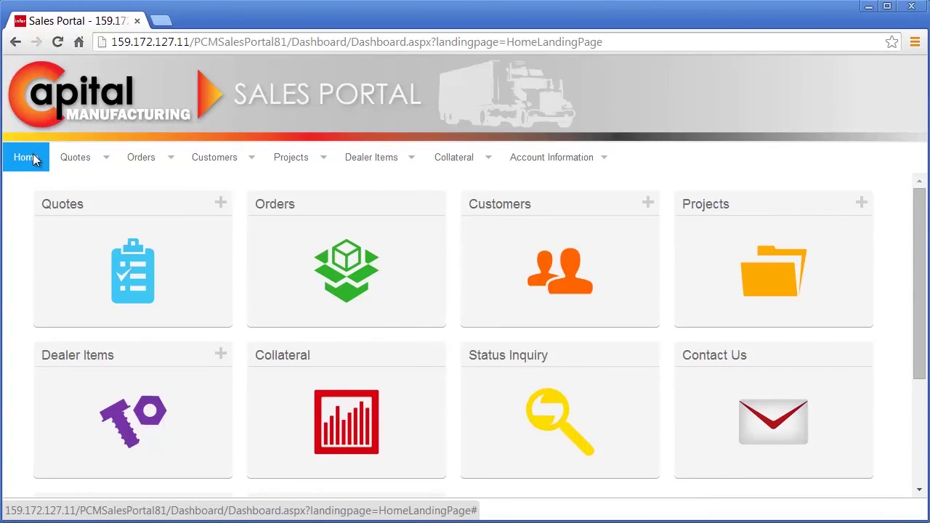
# - Start an order from the Landscape Trucking quote, shipping to Midwest Distribution Center
pyautogui.click(94, 245)
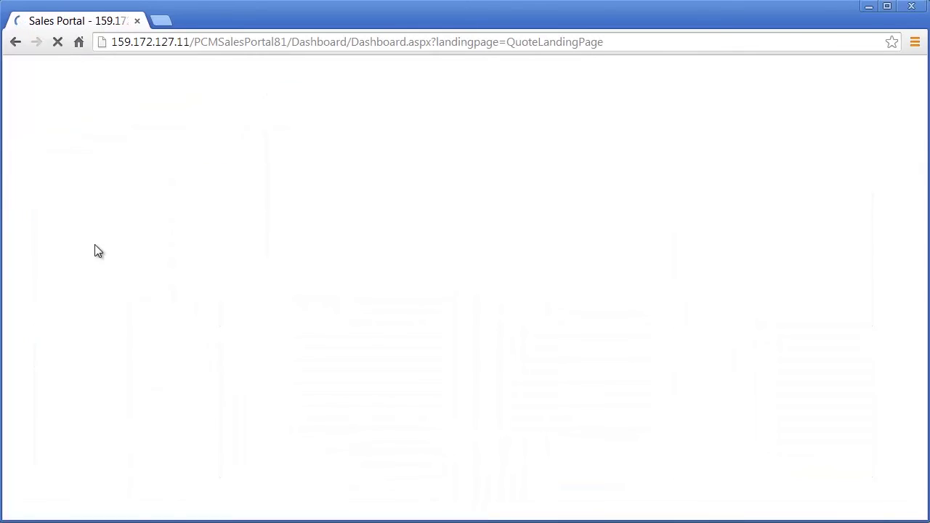
pyautogui.doubleClick(99, 269)
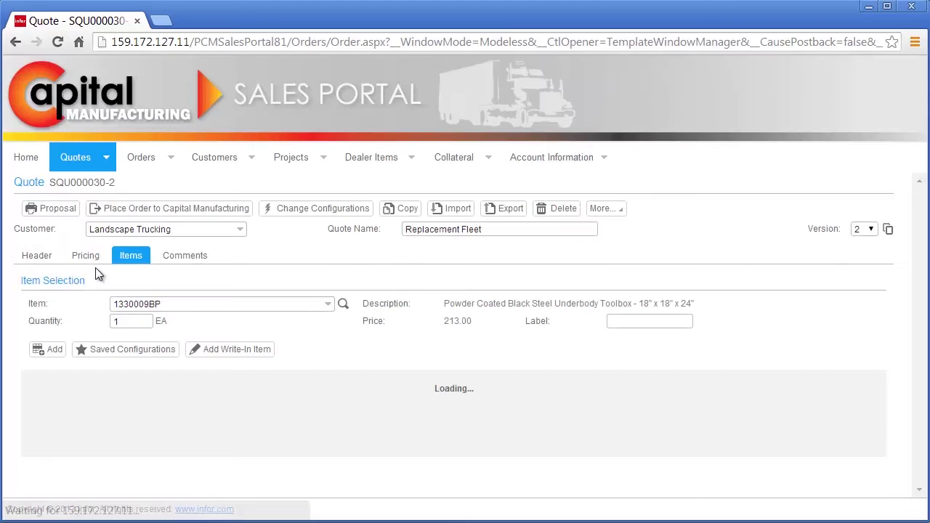
pyautogui.click(136, 208)
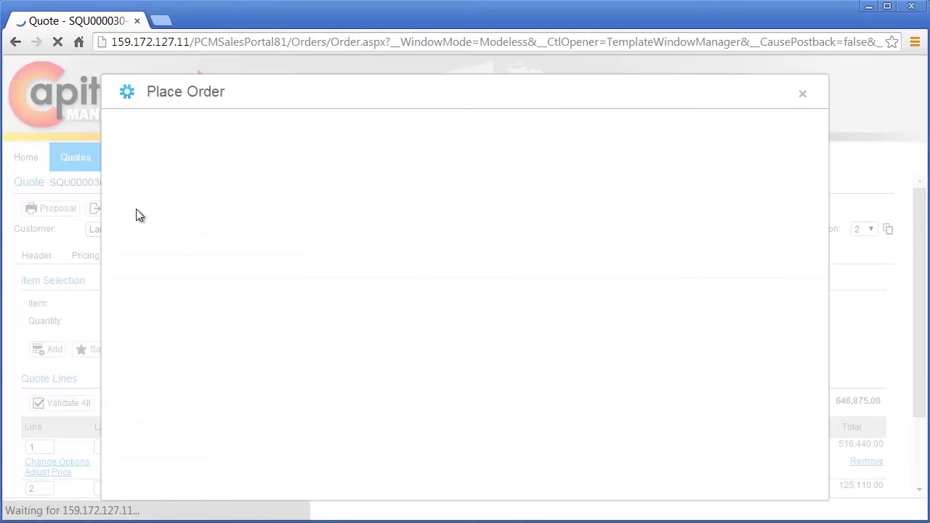
pyautogui.click(650, 199)
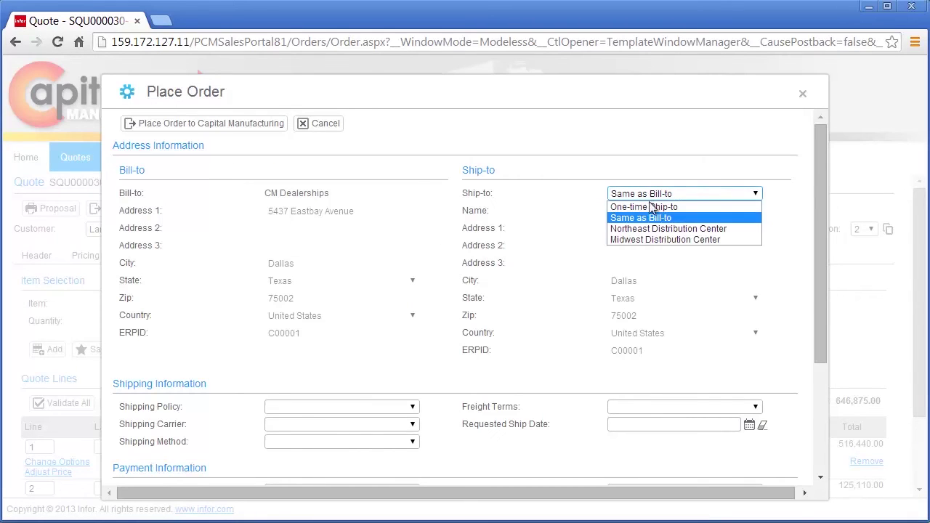
pyautogui.click(654, 236)
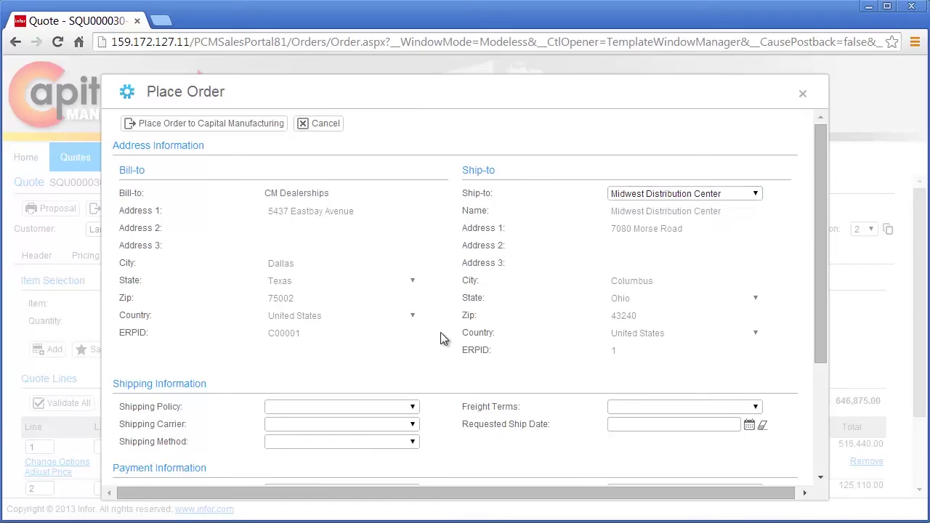
# - Enter the purchase order number and submit the order to Capital Manufacturing
pyautogui.scroll(-3, 442, 338)
pyautogui.click(393, 340)
pyautogui.write('LT2255')
pyautogui.press('Tab')
pyautogui.scroll(5, 393, 341)
pyautogui.click(223, 125)
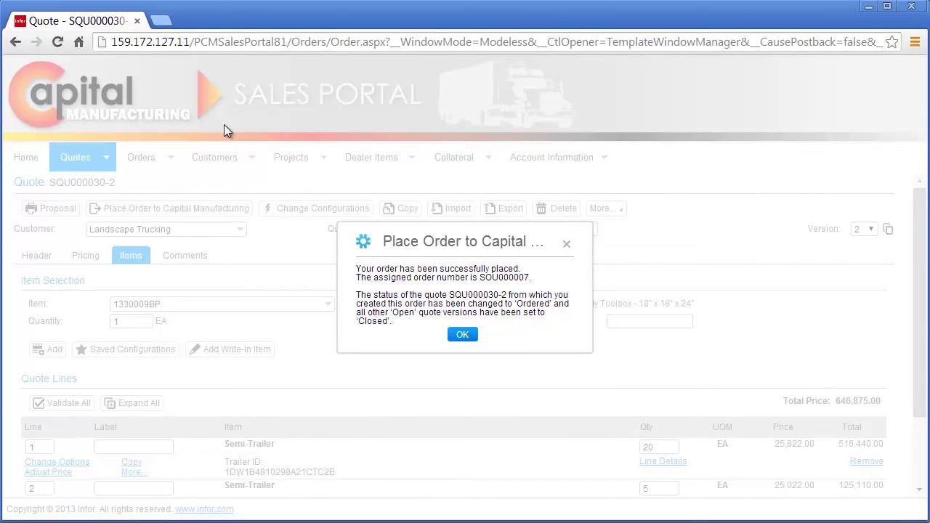
pyautogui.click(454, 332)
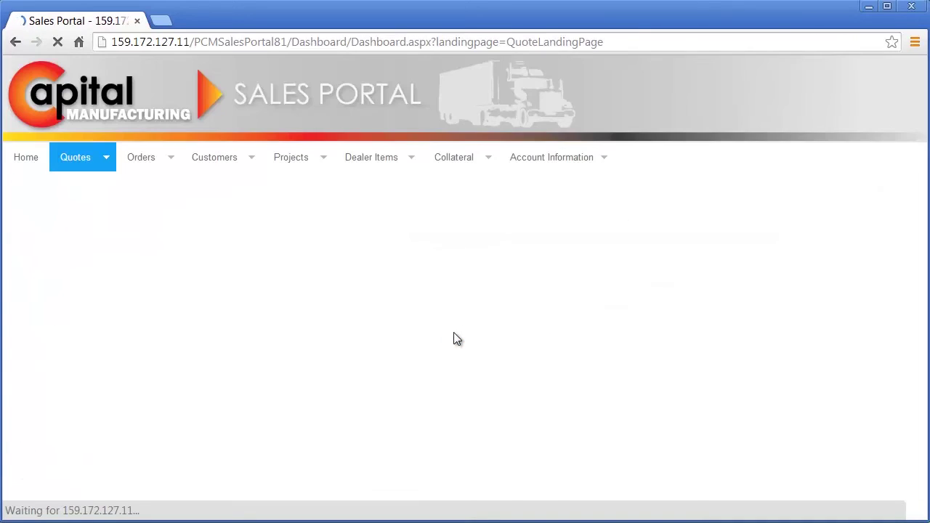
# - Start a new quote from the Sales Portal menu
pyautogui.moveTo(109, 159)
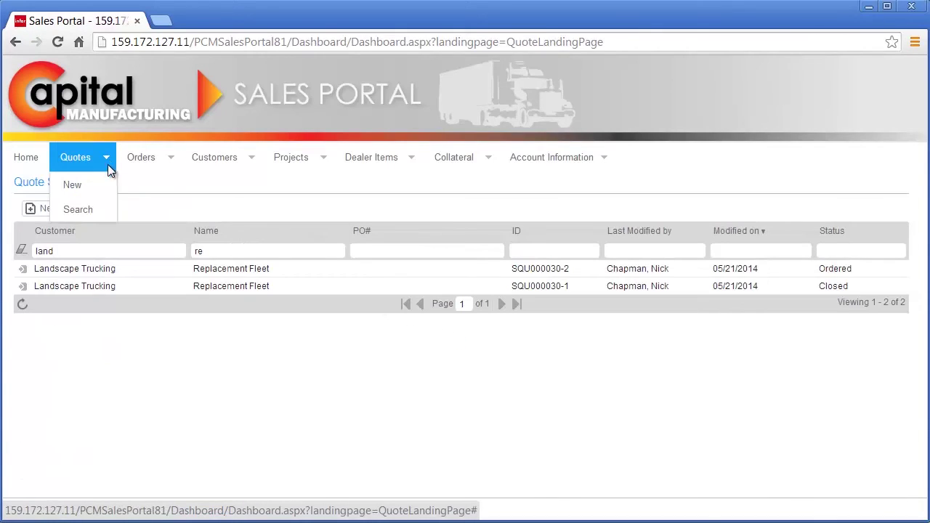
pyautogui.click(100, 182)
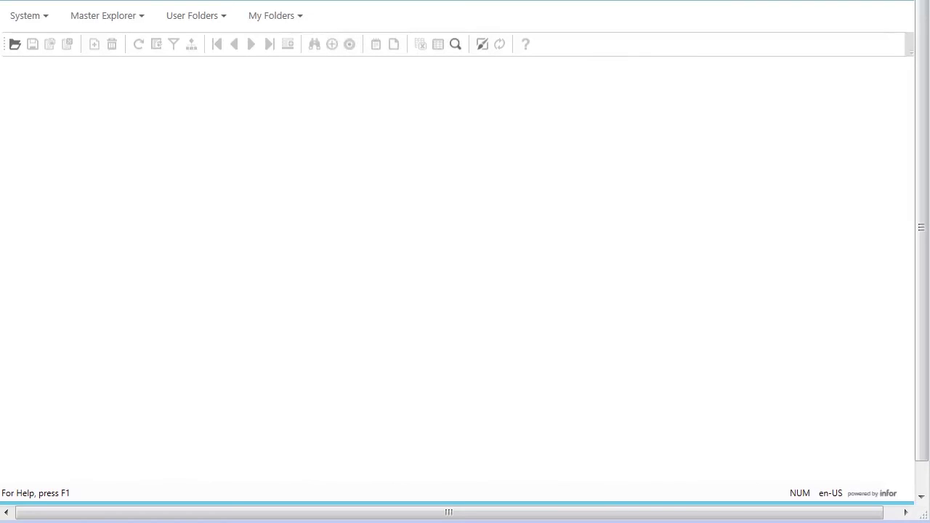
# - Open the Customer Orders form and load all customer order records
pyautogui.click(33, 23)
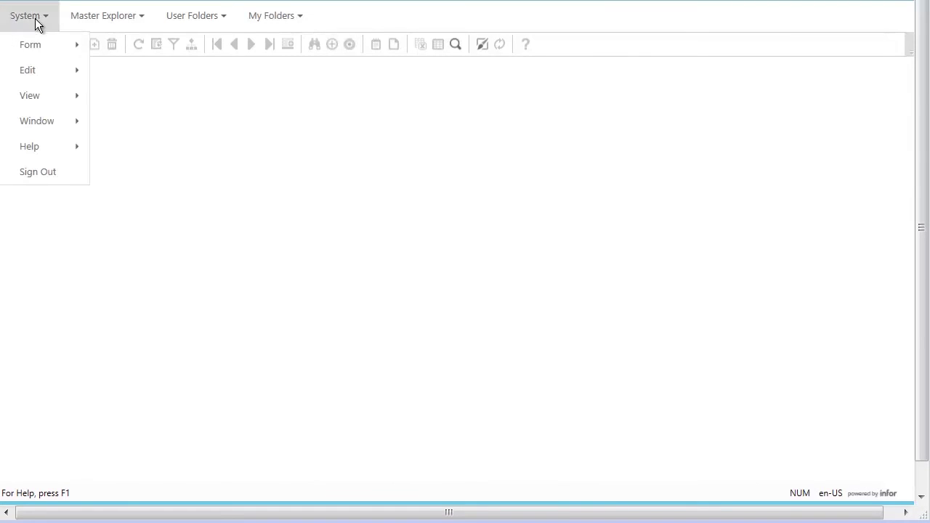
pyautogui.moveTo(26, 46)
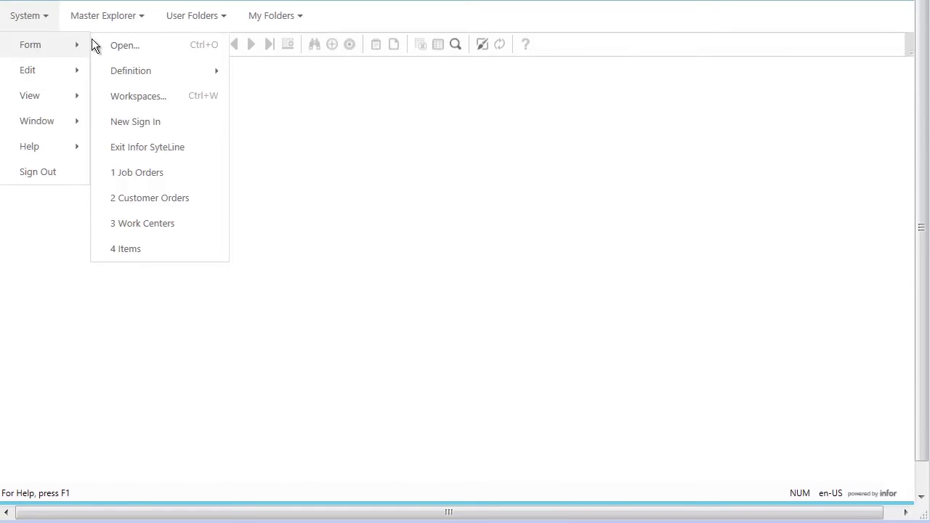
pyautogui.click(129, 197)
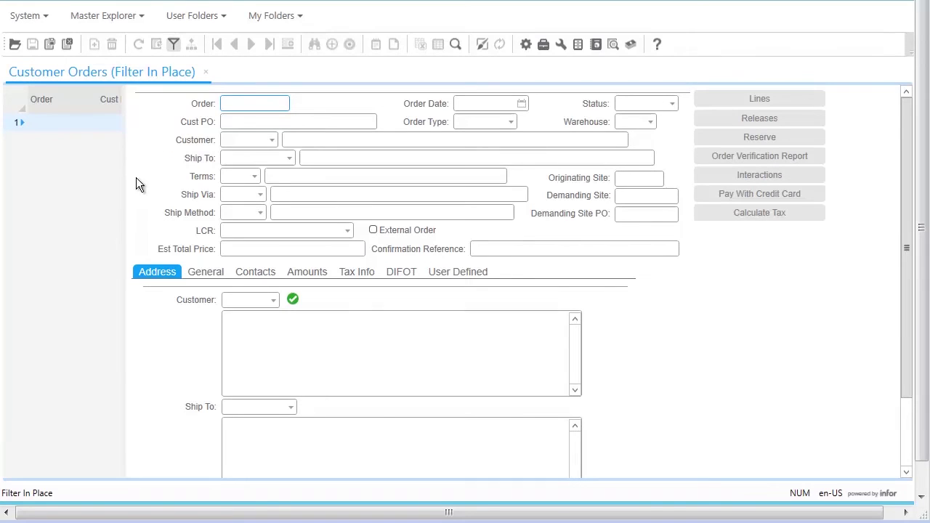
pyautogui.click(173, 45)
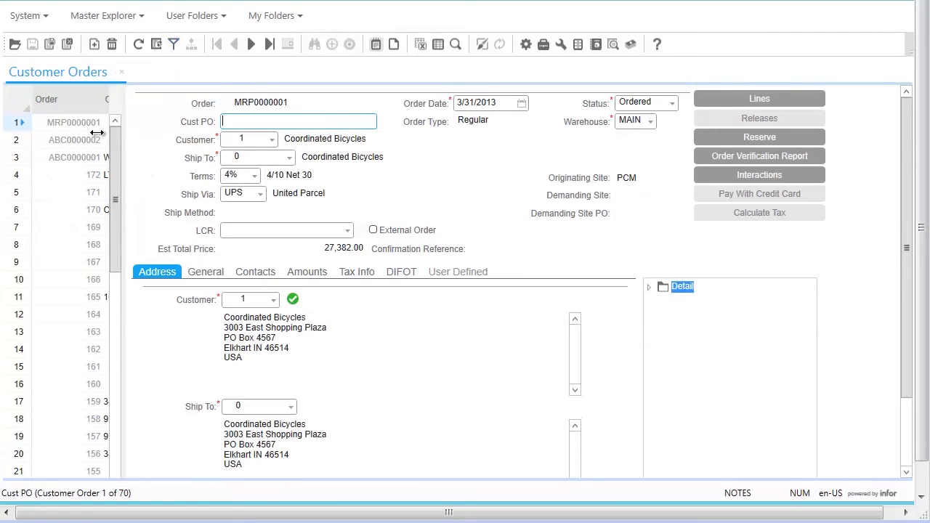
# - Browse to the new CM Dealerships order and open its order lines
pyautogui.click(85, 139)
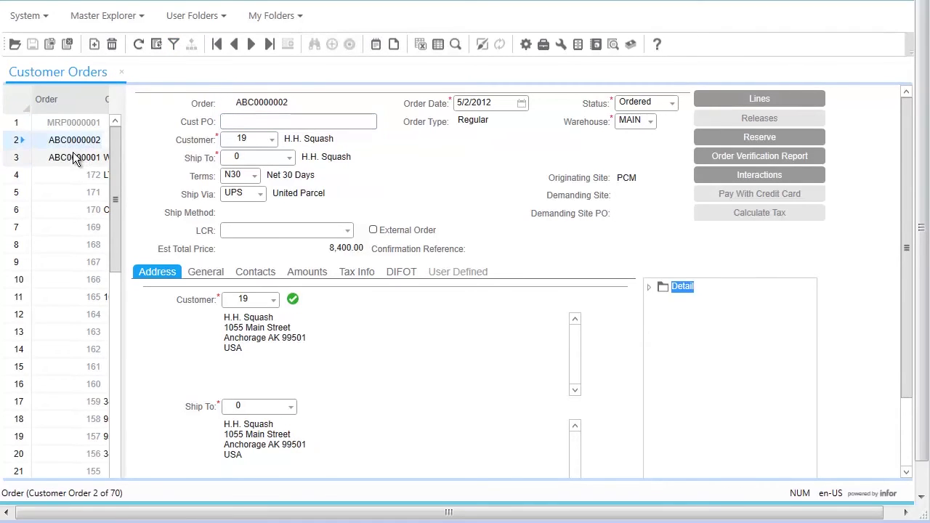
pyautogui.click(73, 155)
pyautogui.click(60, 177)
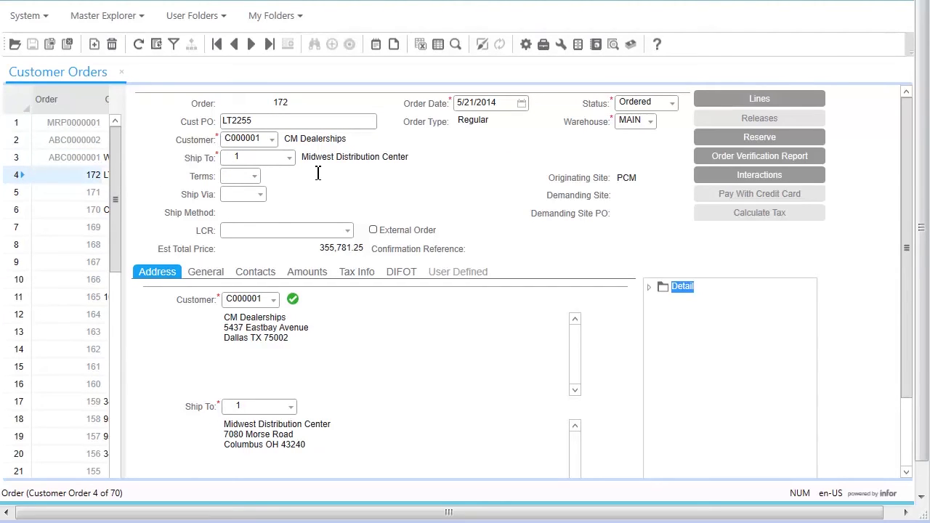
pyautogui.click(733, 99)
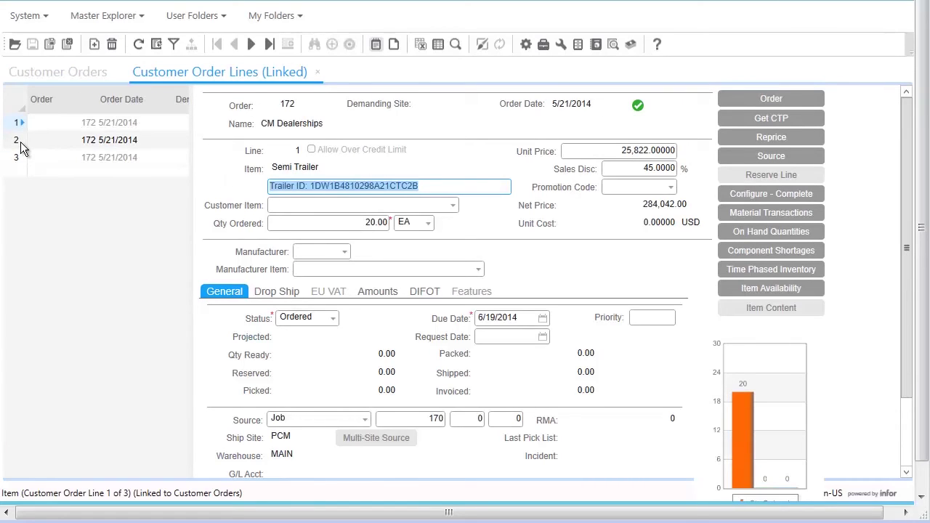
# - Review the order lines, then open the 20 Semi Trailers line's job order and expand its materials
pyautogui.click(21, 142)
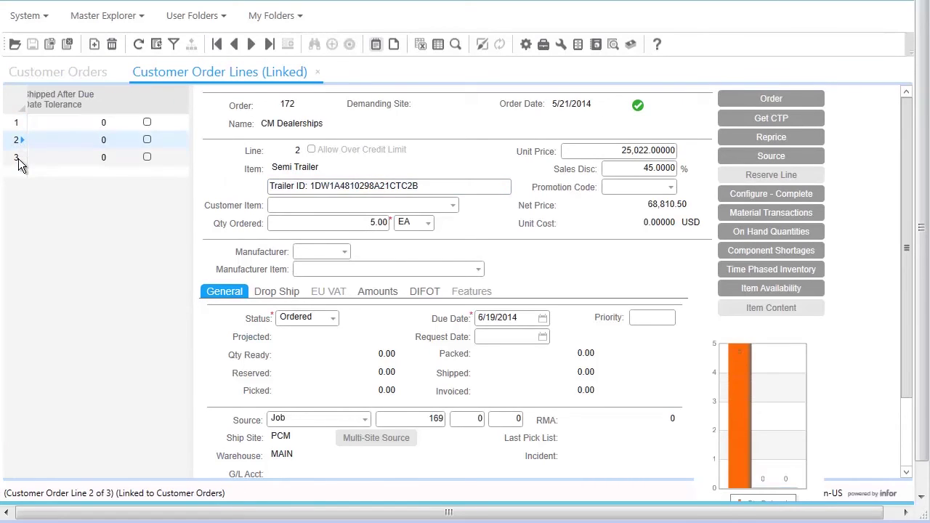
pyautogui.click(18, 159)
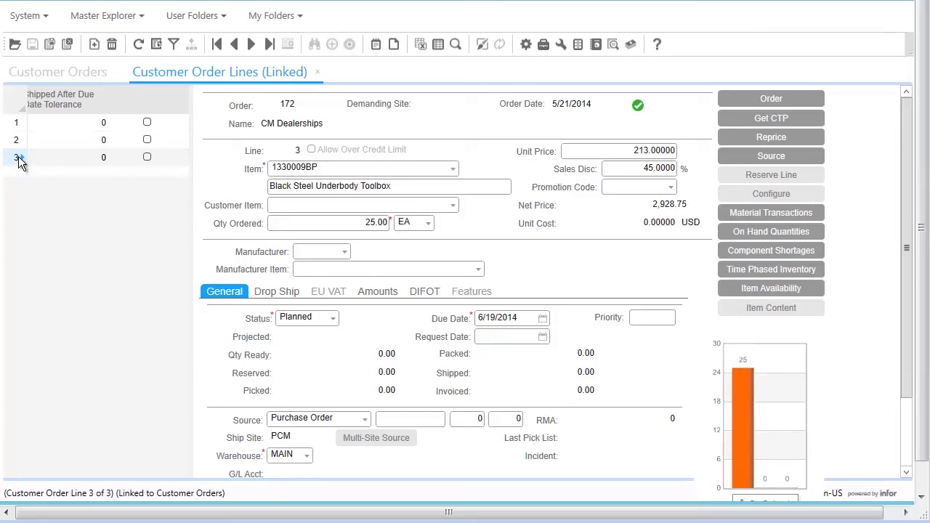
pyautogui.click(20, 124)
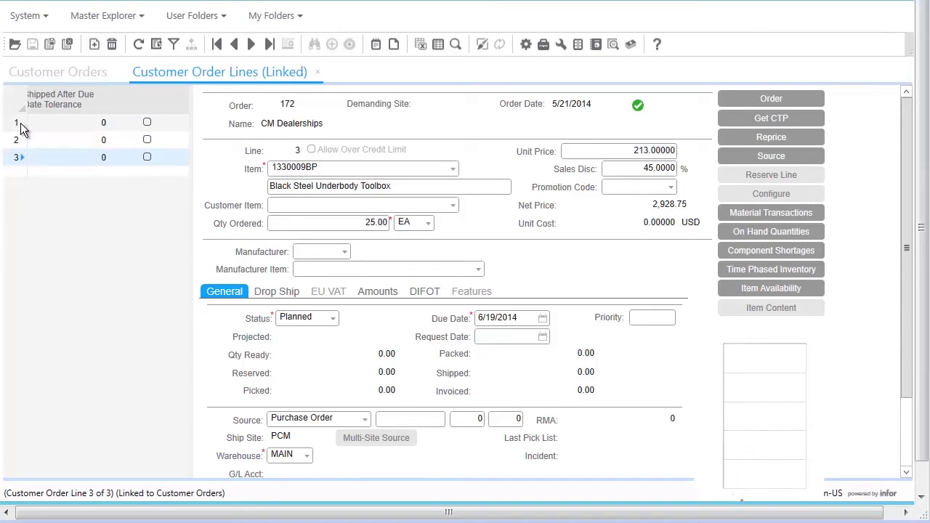
pyautogui.click(734, 151)
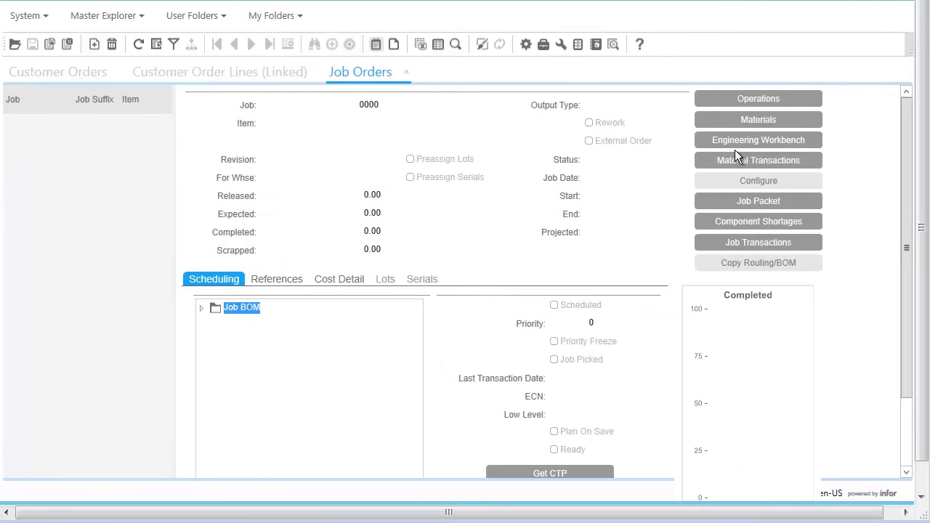
pyautogui.click(203, 308)
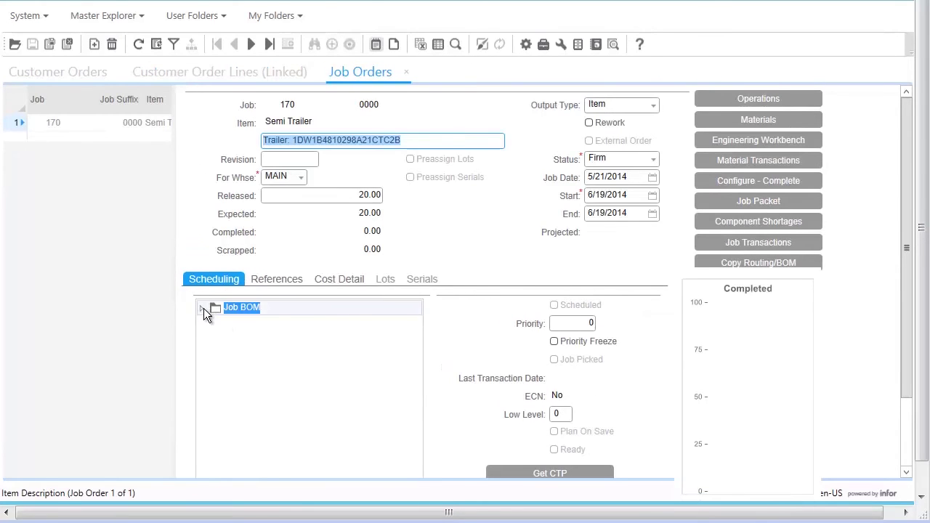
pyautogui.click(214, 318)
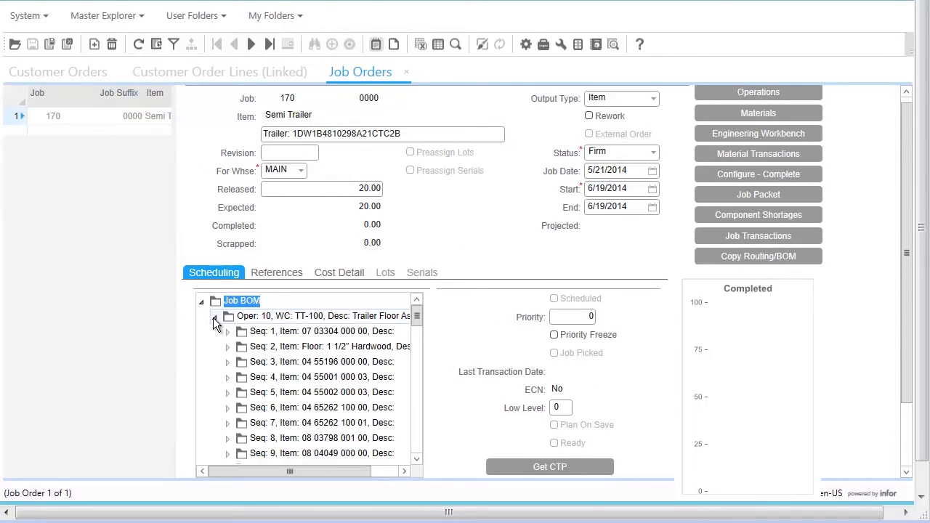
# - Open the job's Image Attachment note, view the ZZOutput.svg trailer drawing, and close it
pyautogui.click(373, 44)
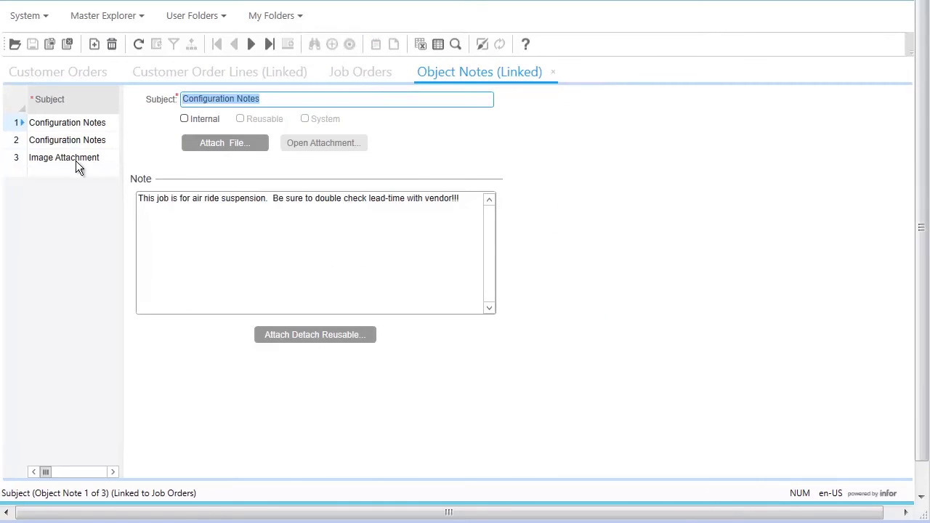
pyautogui.click(26, 158)
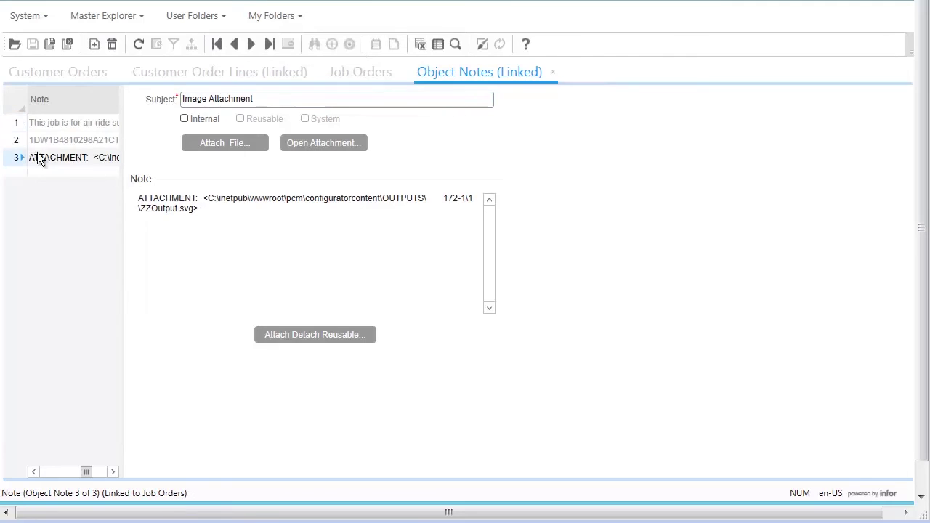
pyautogui.click(317, 143)
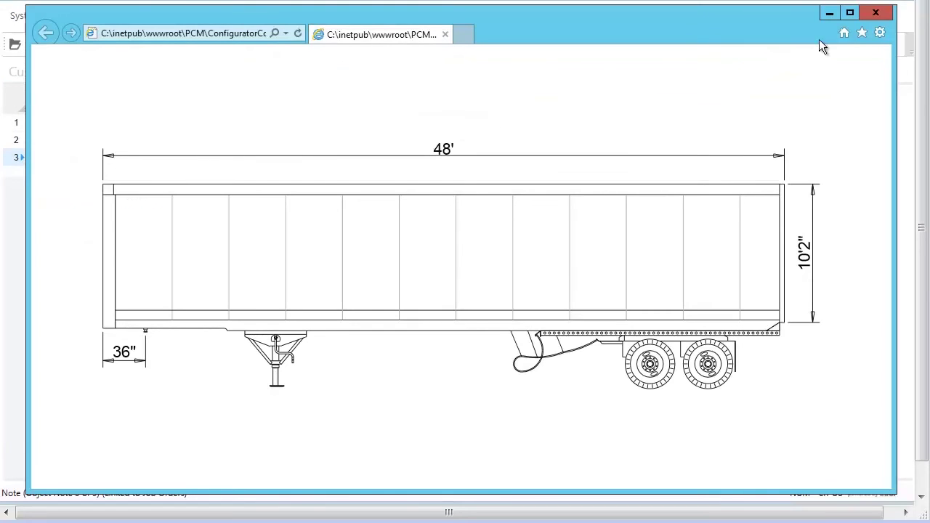
pyautogui.click(864, 19)
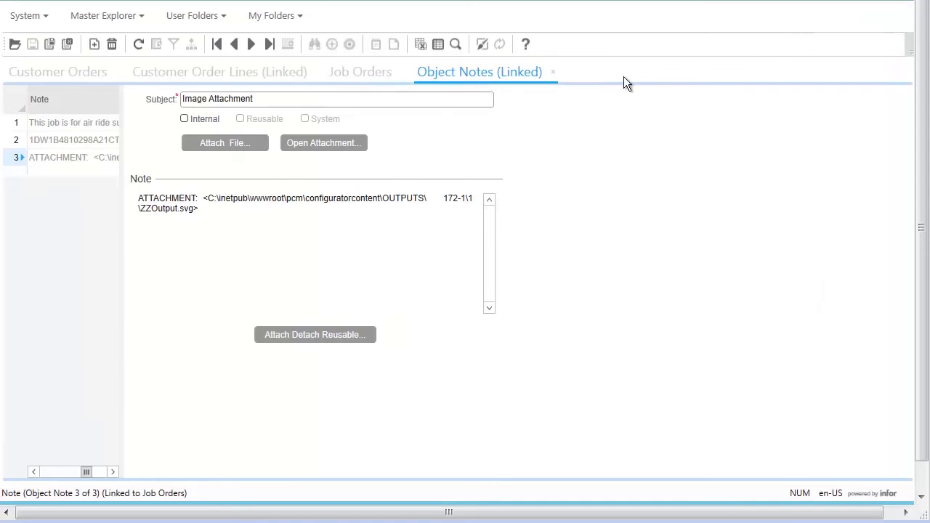
# - Close the job notes and job order, then run Configure - Complete on order 172's line 1
pyautogui.click(552, 74)
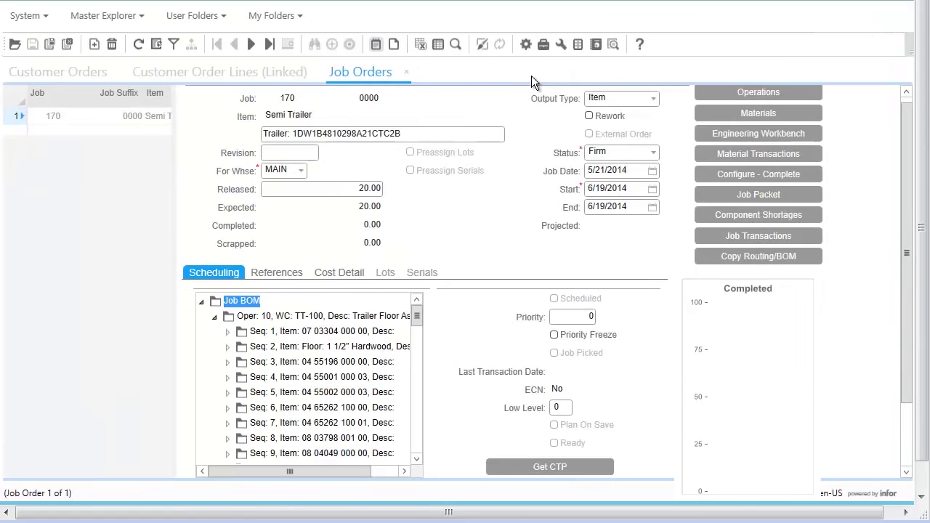
pyautogui.click(408, 71)
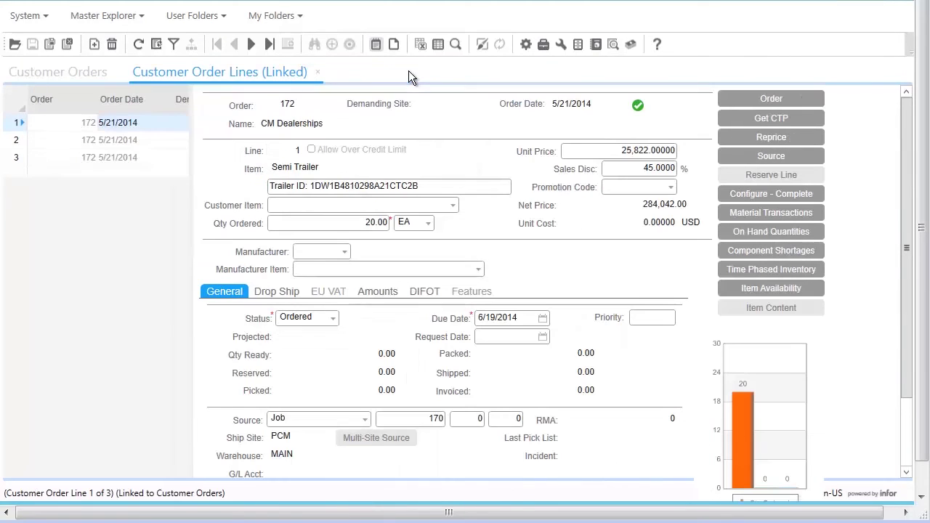
pyautogui.click(24, 127)
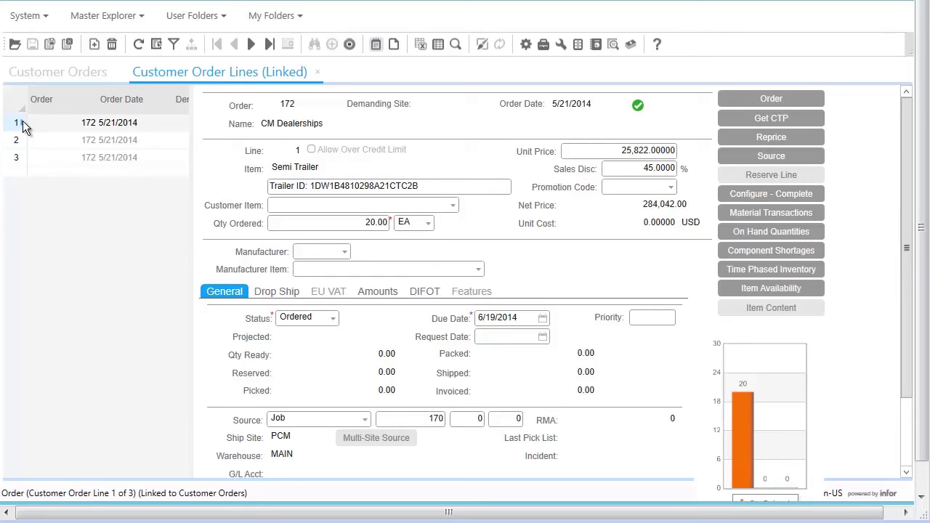
pyautogui.click(21, 127)
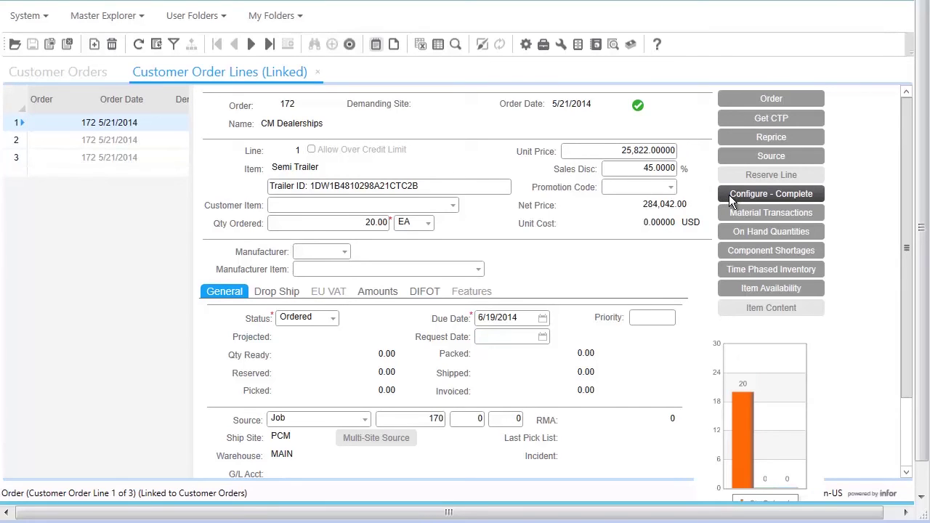
pyautogui.click(730, 196)
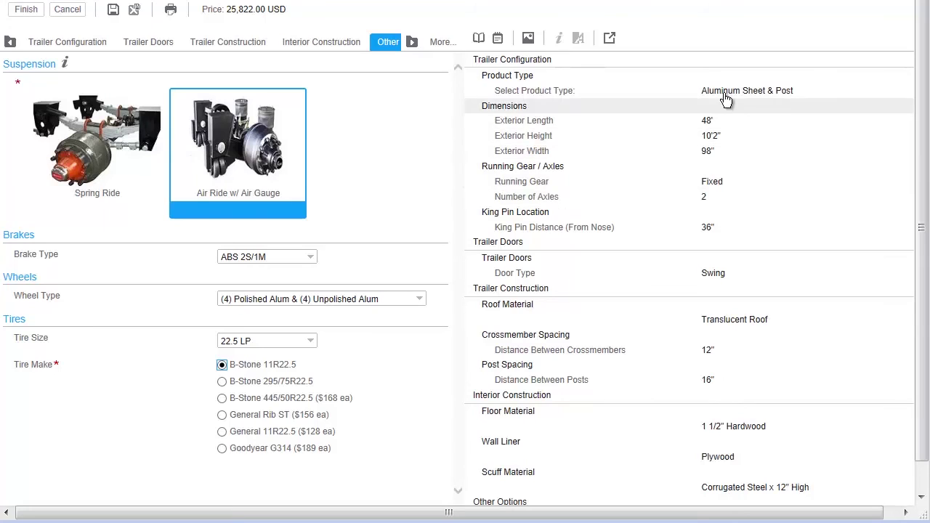
# - Set king pin distance to 42 inches and custom 20-inch crossmember spacing, then finish reconfiguring
pyautogui.click(716, 234)
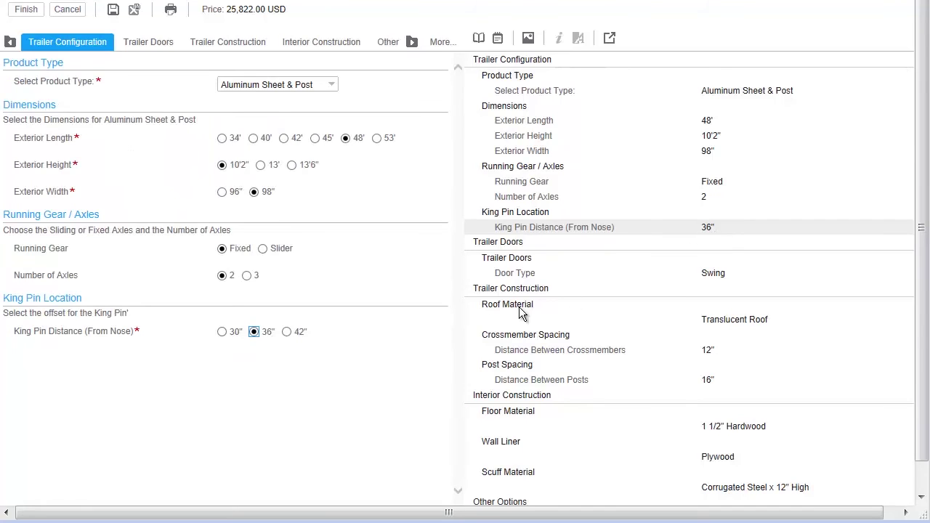
pyautogui.click(298, 333)
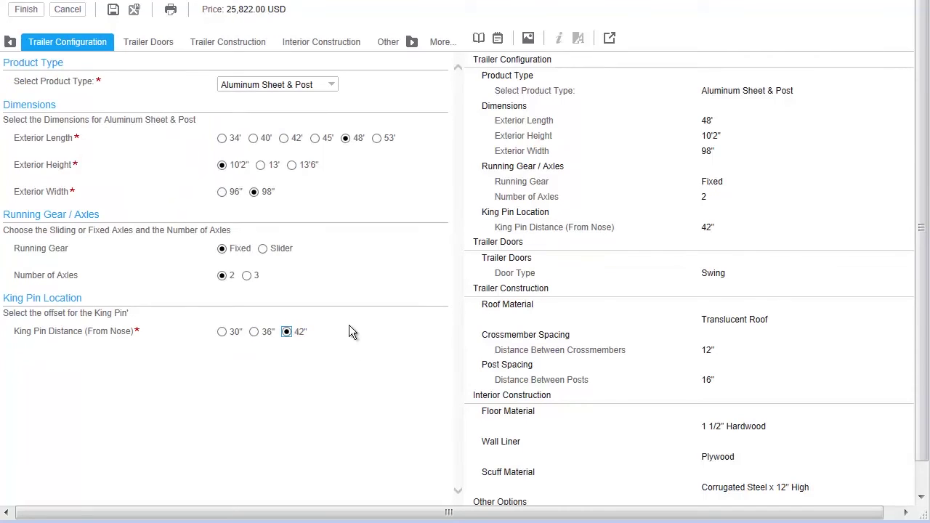
pyautogui.click(505, 350)
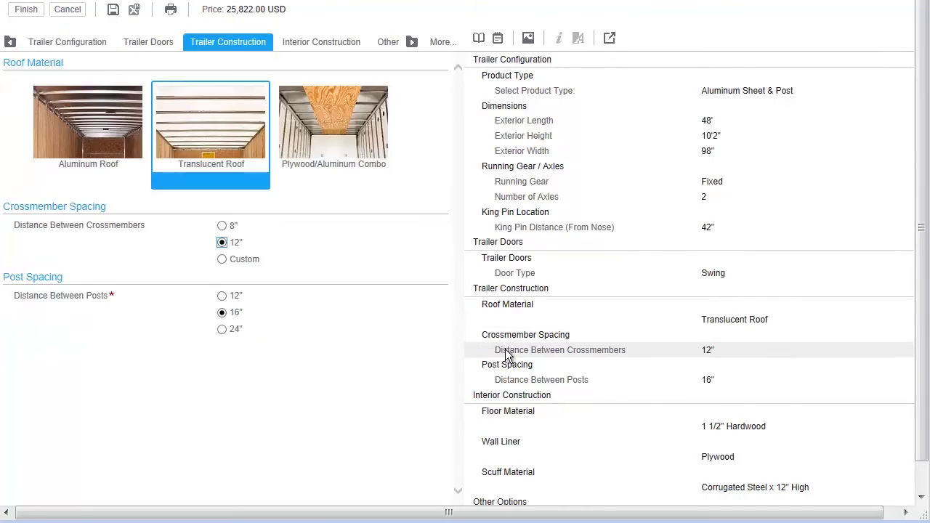
pyautogui.click(248, 259)
pyautogui.click(313, 284)
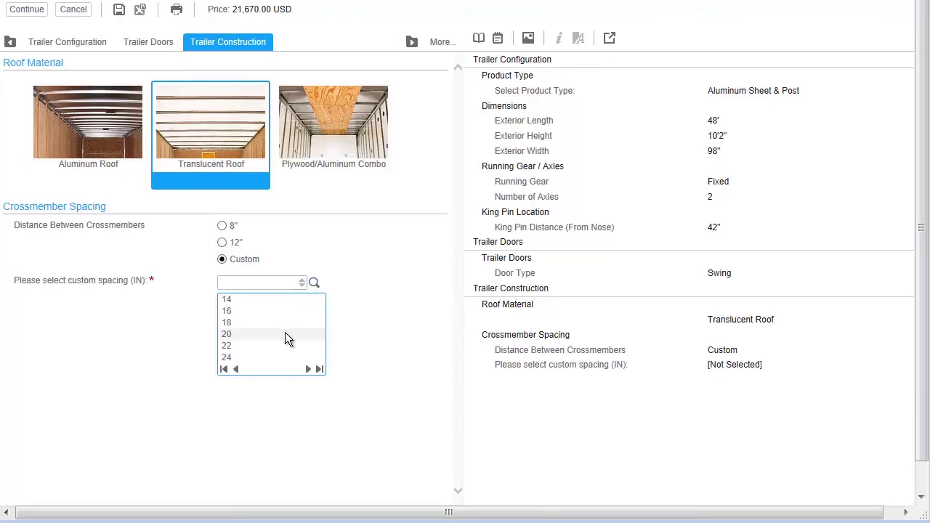
pyautogui.click(285, 334)
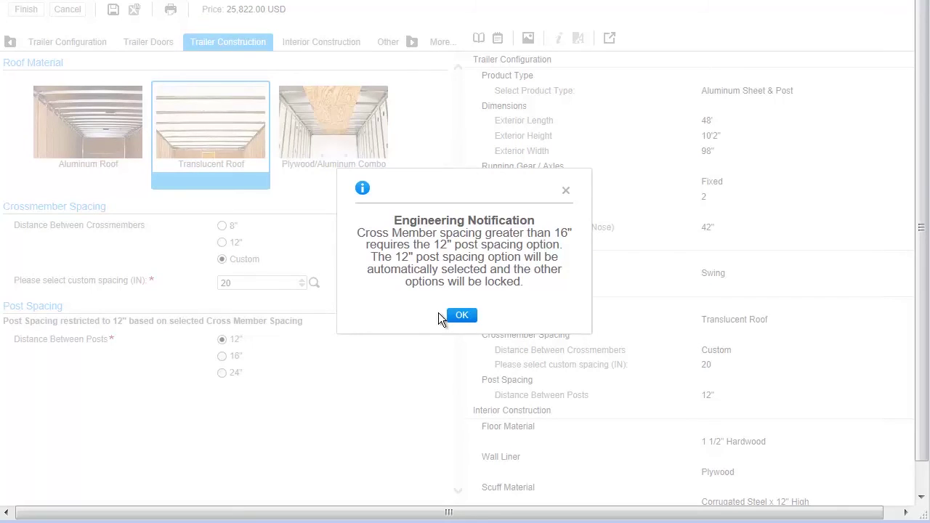
pyautogui.click(455, 315)
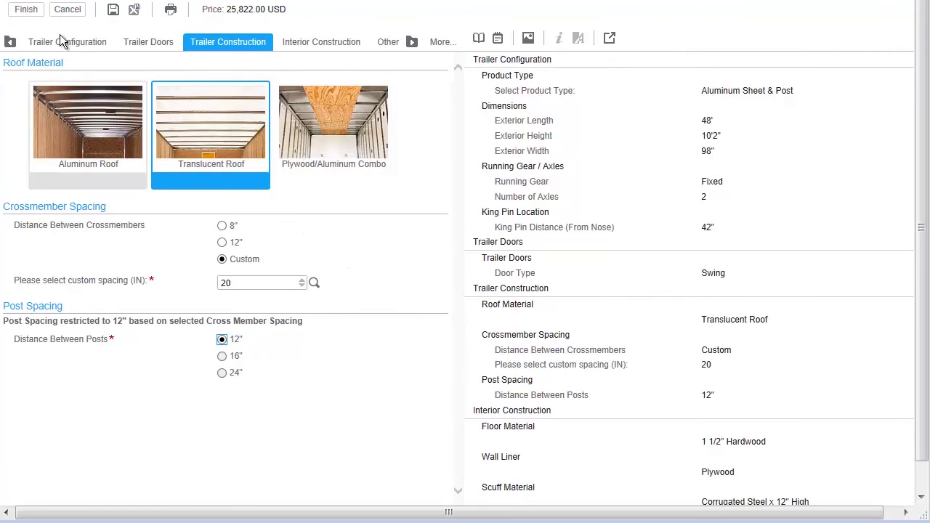
pyautogui.click(30, 10)
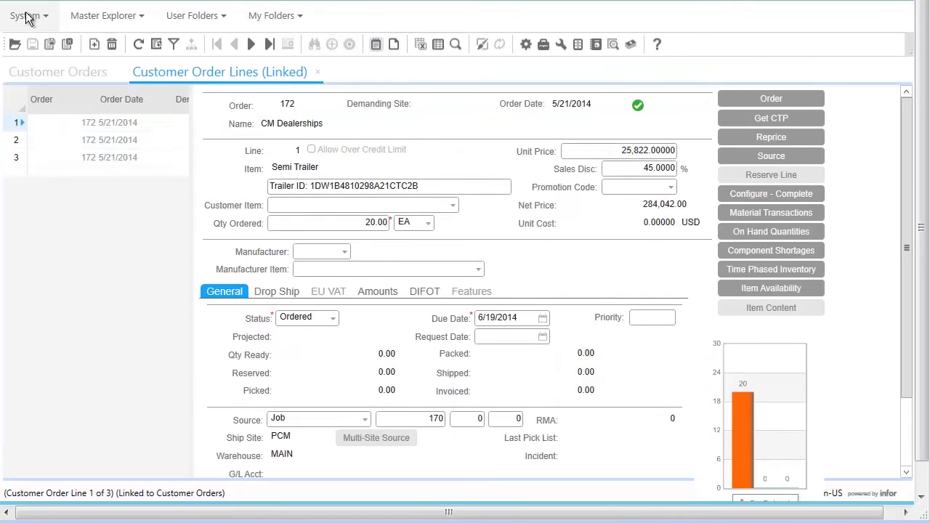
# - Open job 170, expand its BOM and Operation 45, and view the updated trailer drawing attachment
pyautogui.click(743, 156)
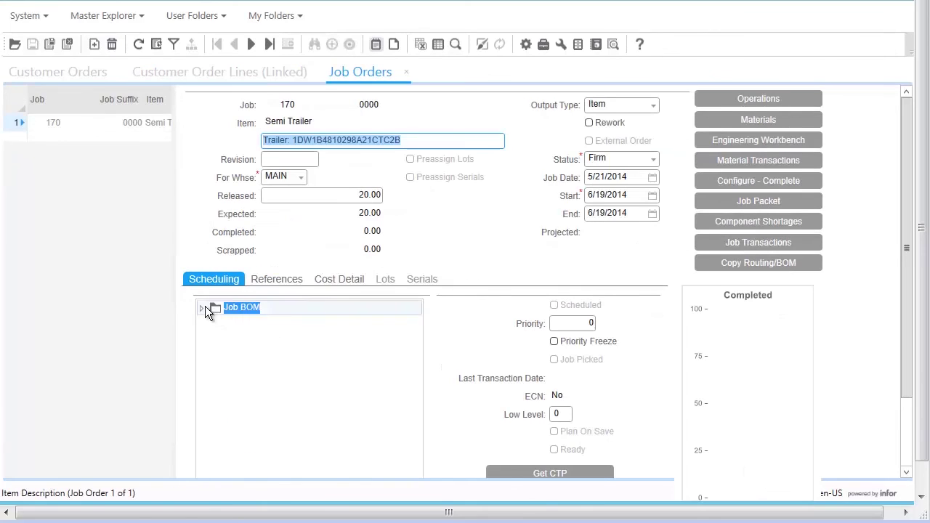
pyautogui.click(205, 306)
pyautogui.click(214, 377)
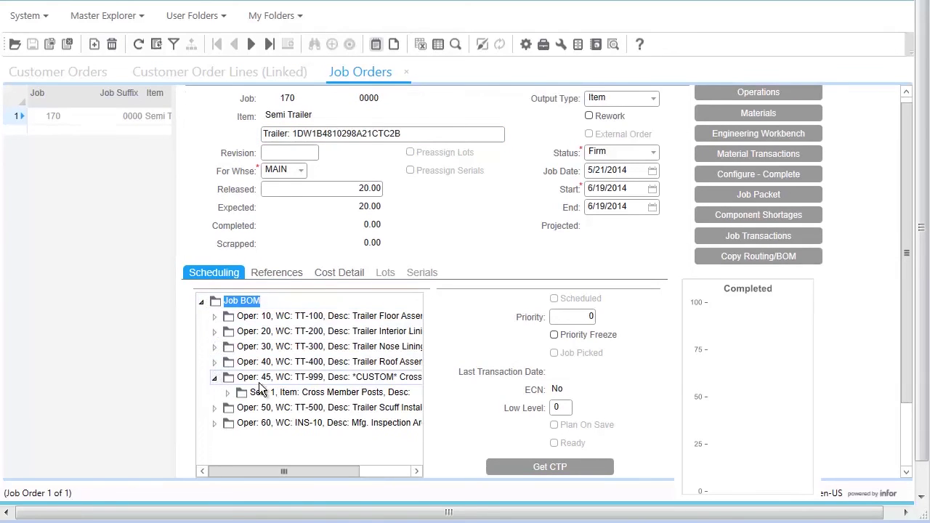
pyautogui.click(376, 45)
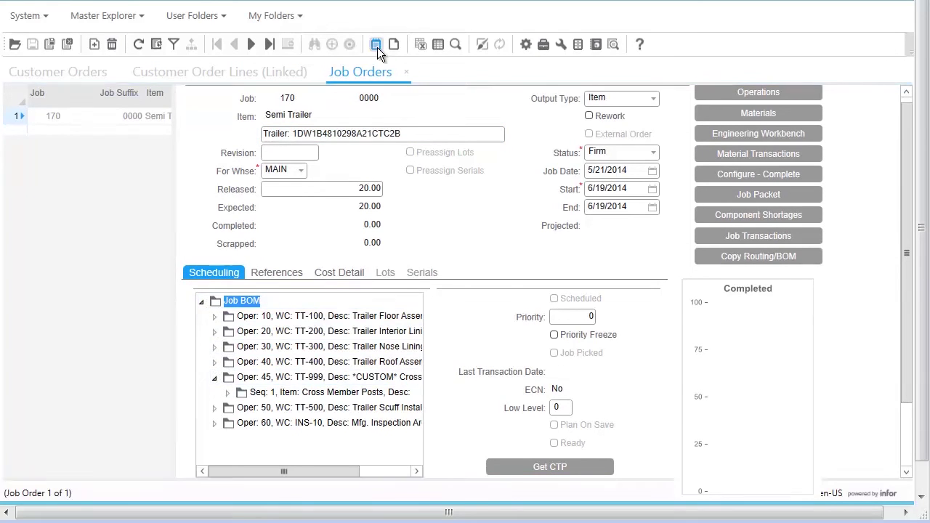
pyautogui.click(101, 159)
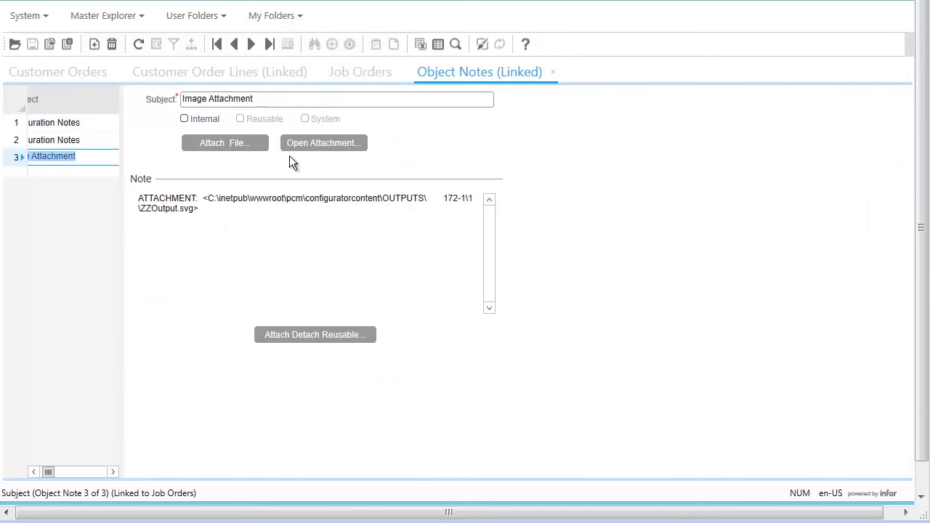
pyautogui.click(313, 147)
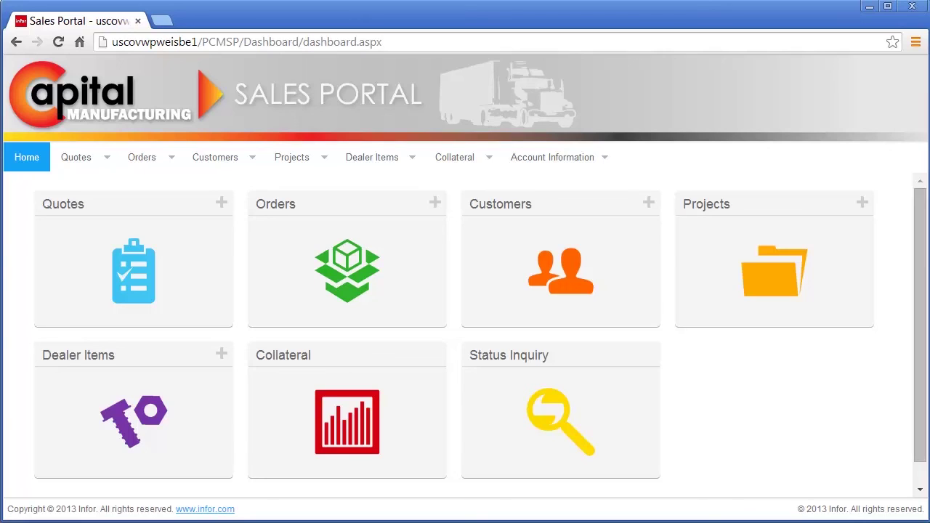
# - Search Order Status in Status Inquiry and open the status report for order 172
pyautogui.click(488, 445)
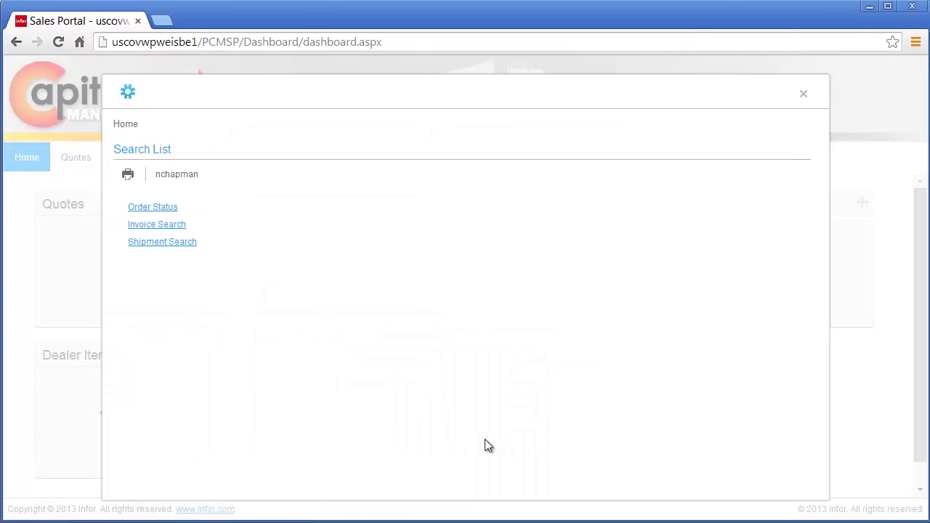
pyautogui.click(163, 208)
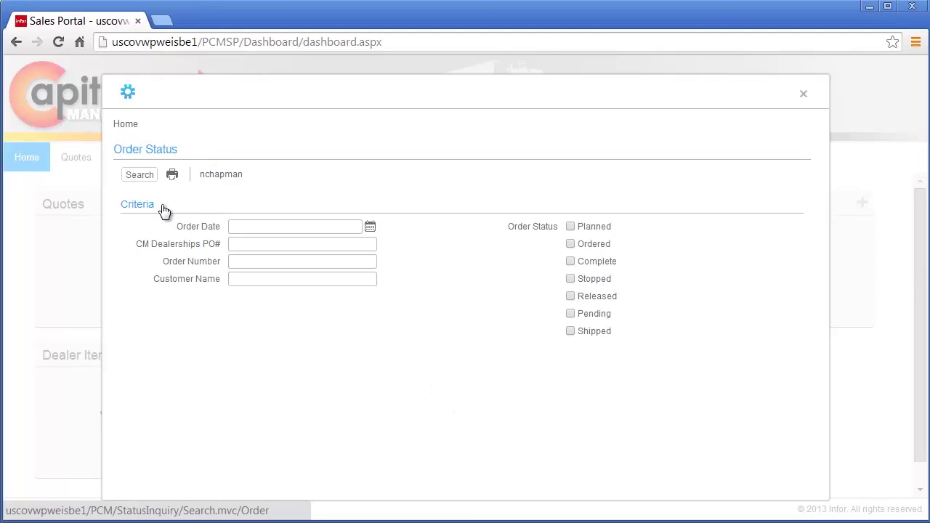
pyautogui.click(140, 175)
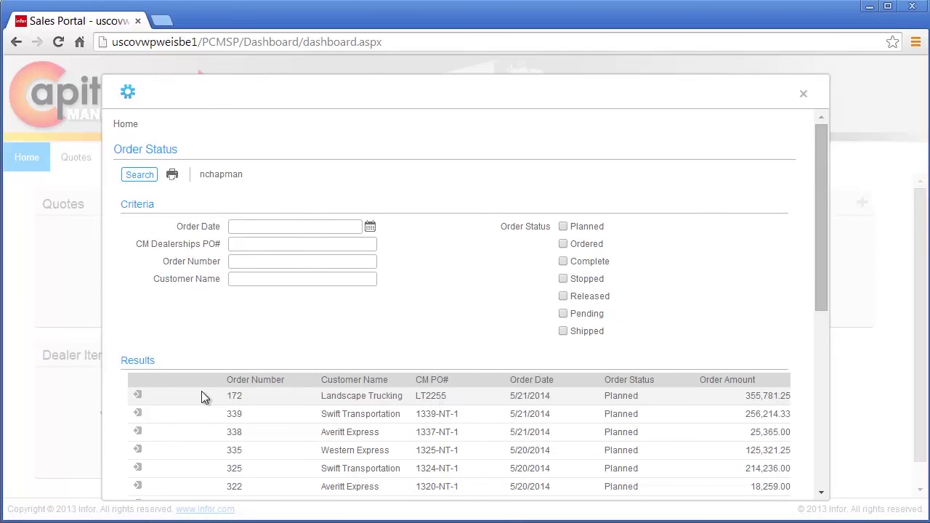
pyautogui.click(138, 396)
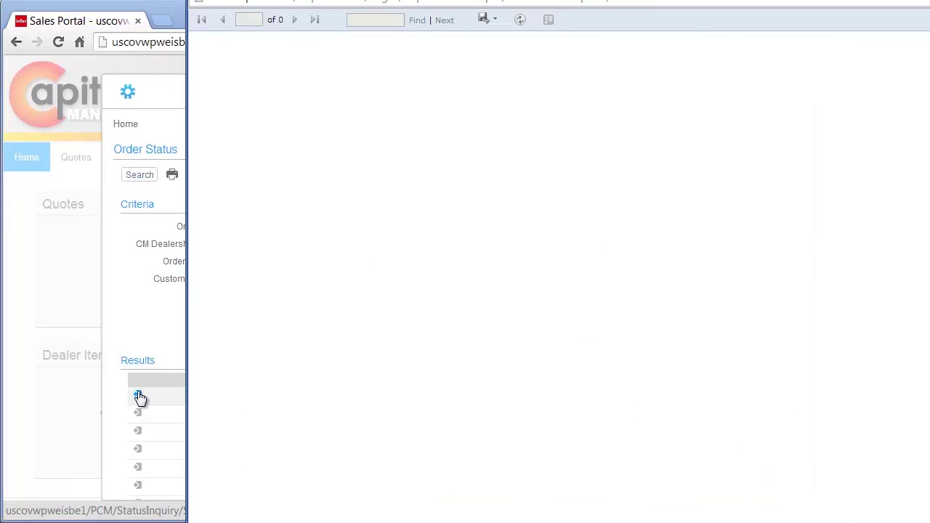